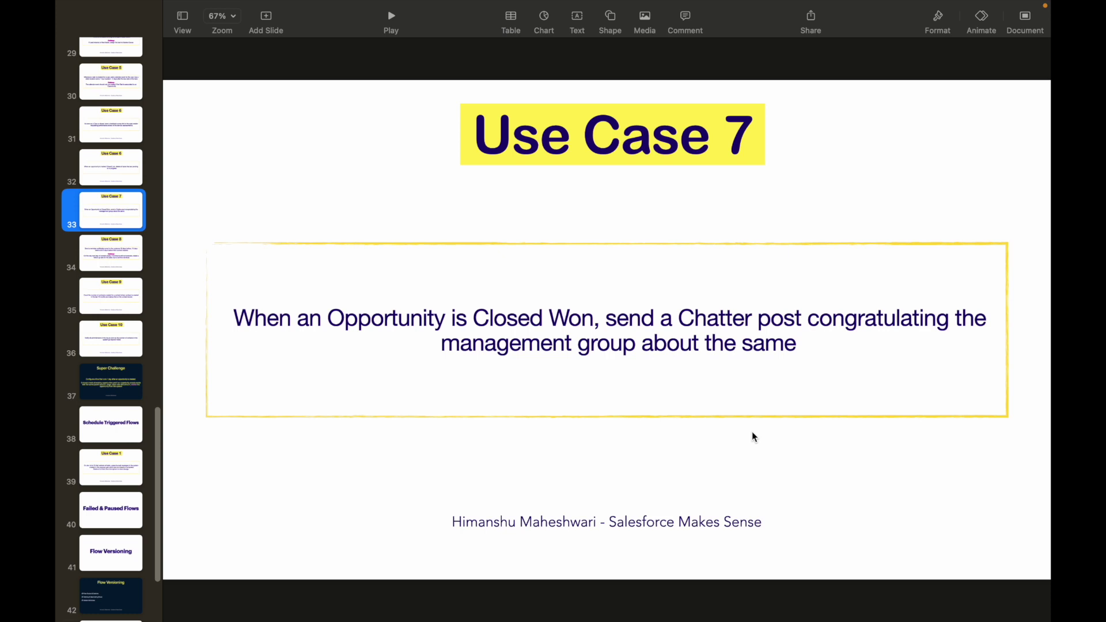
Step: In Salesforce, open the Test Sold Opp opportunity's Chatter feed
click(590, 313)
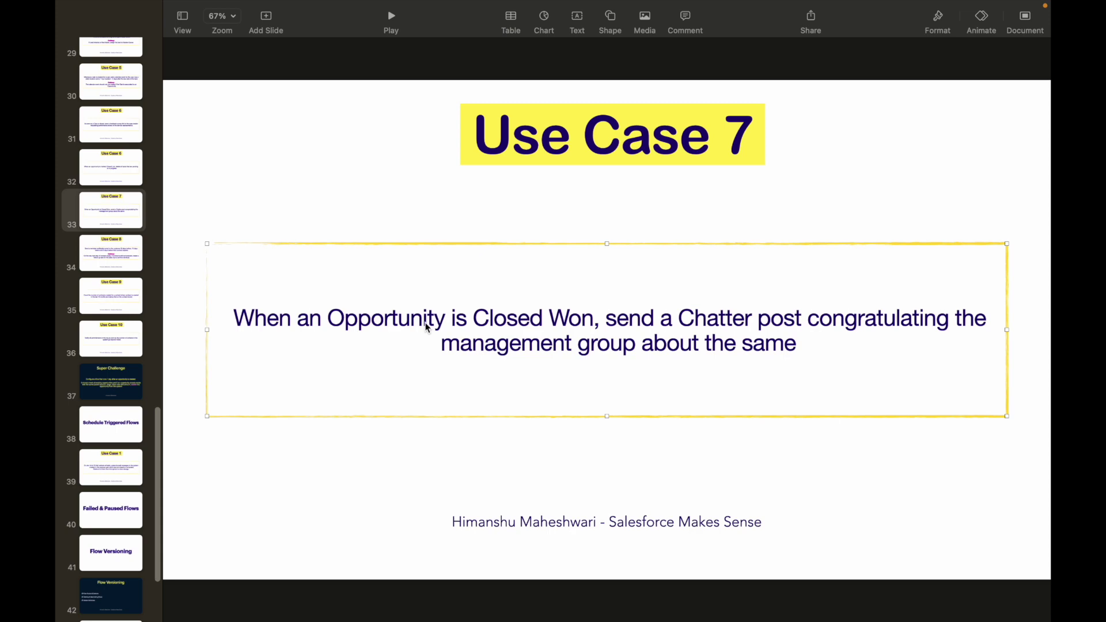
key(ctrl+Right)
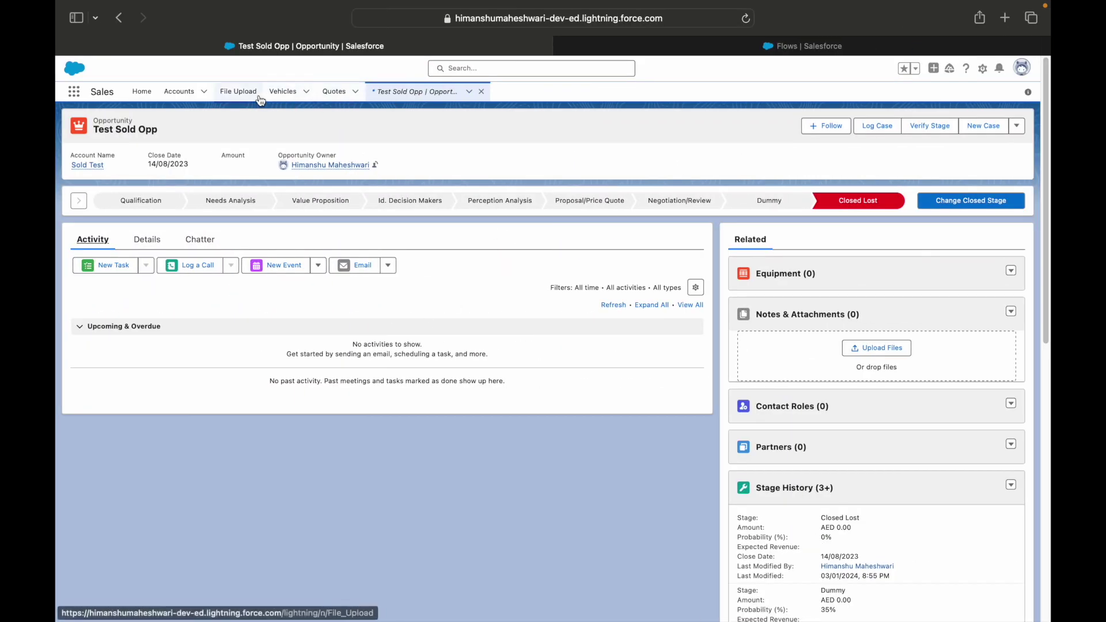
click(391, 92)
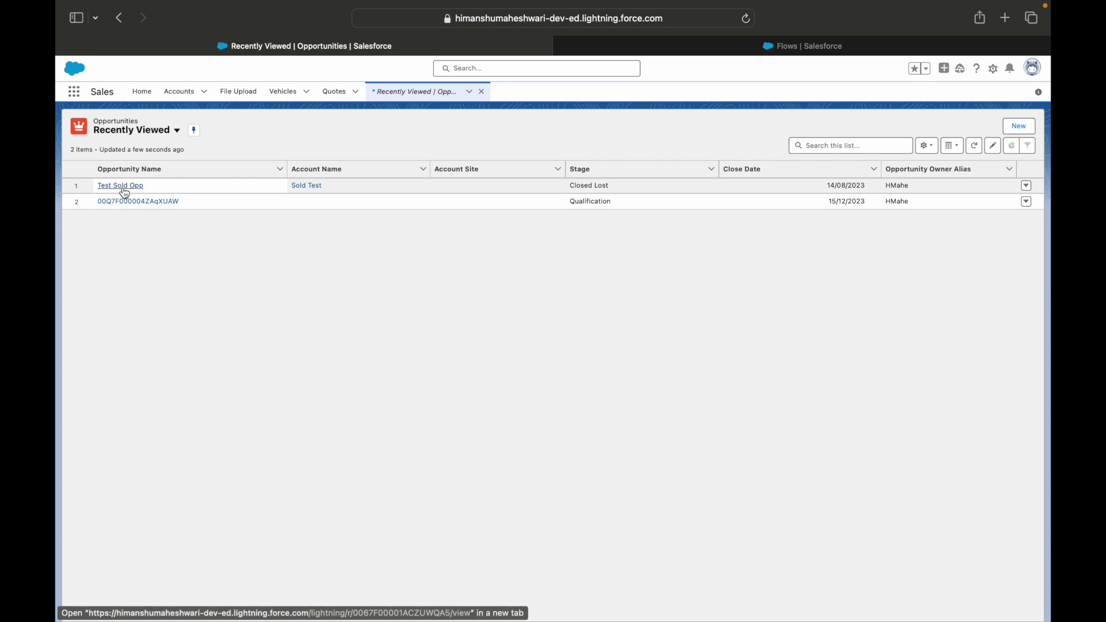
click(121, 186)
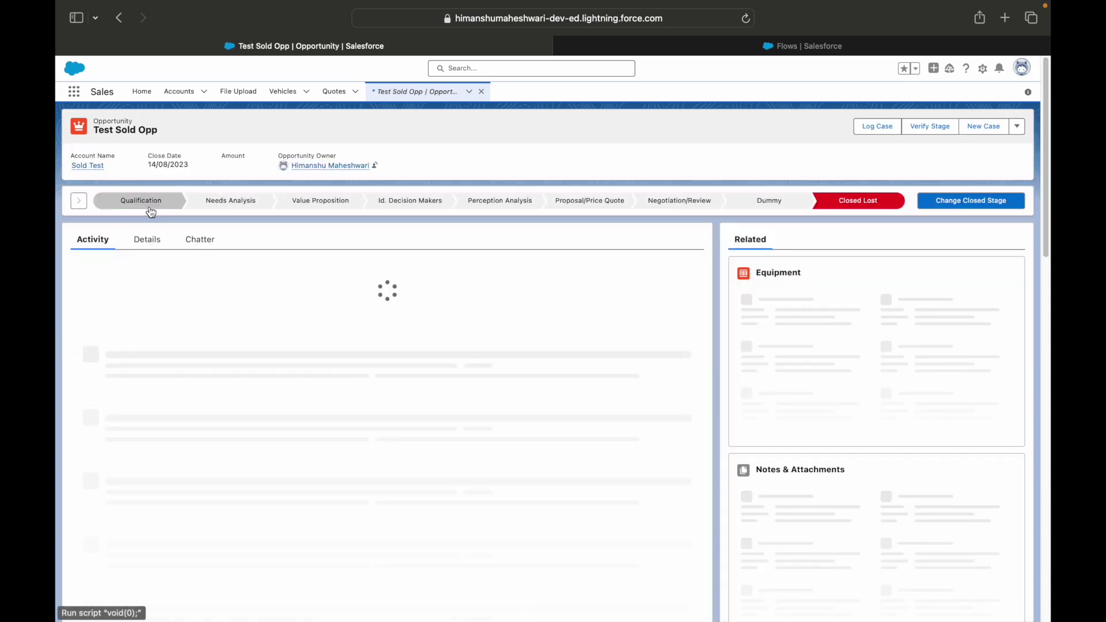
click(196, 243)
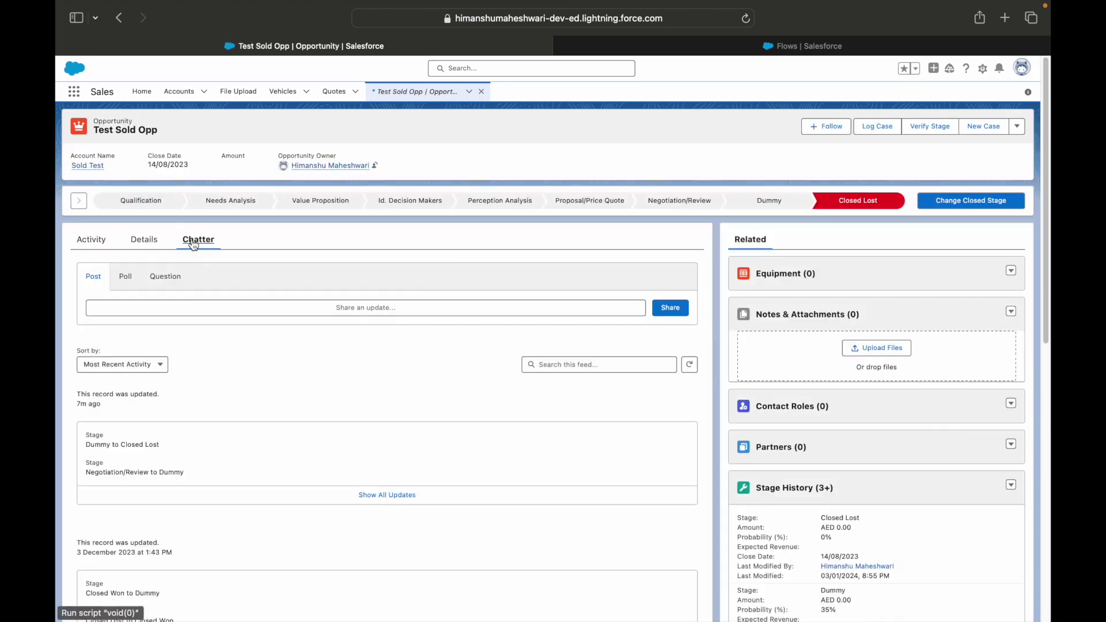
scroll(181, 496, down, 6)
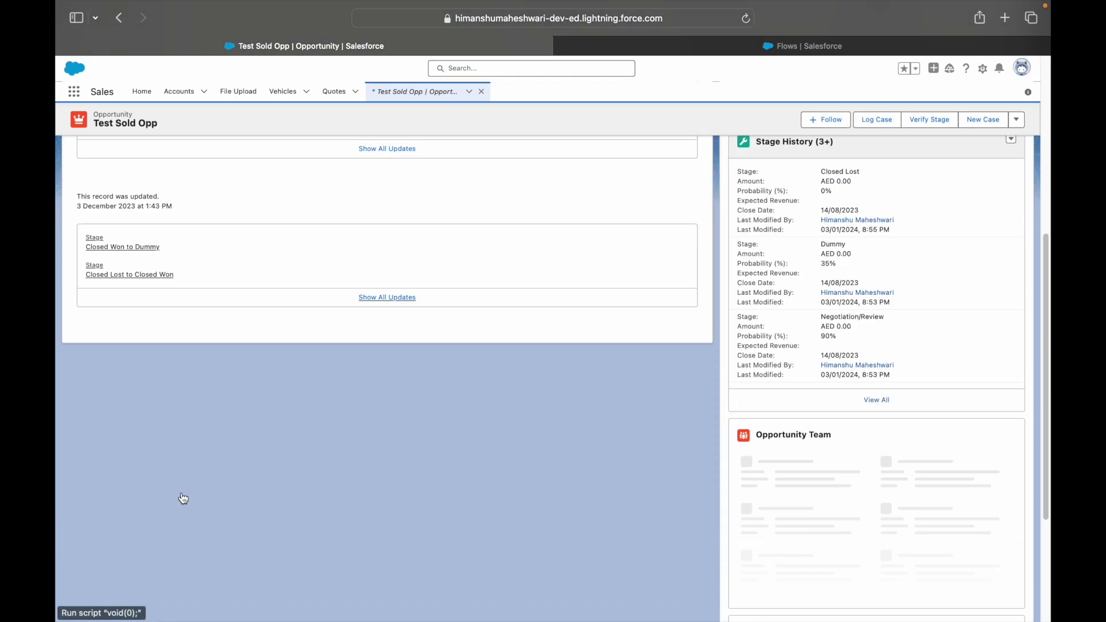
scroll(181, 495, up, 6)
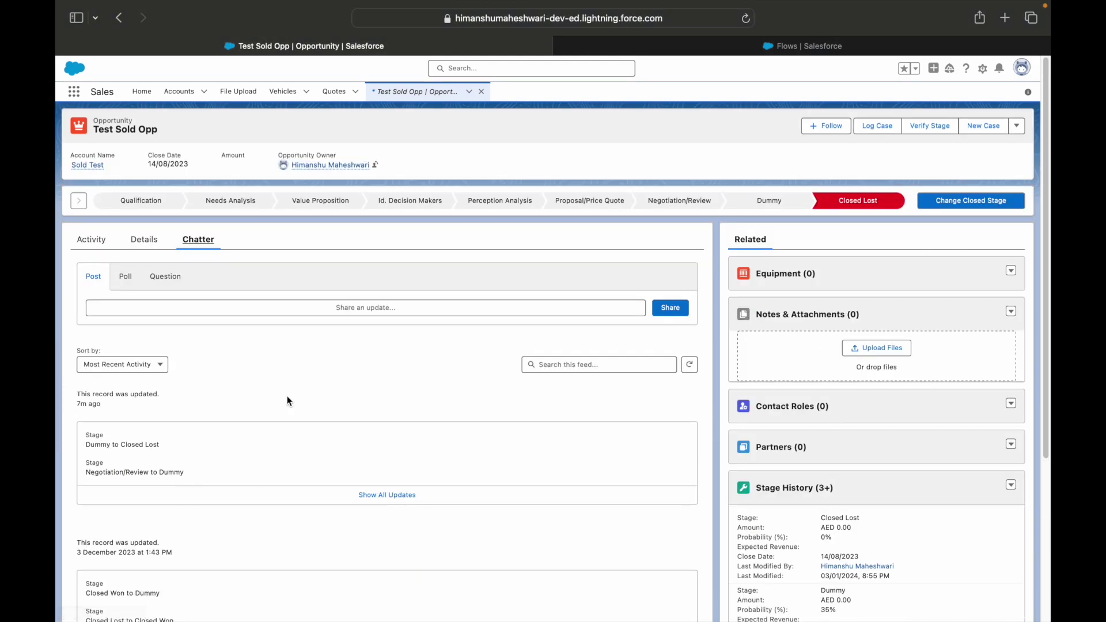
Step: Share the post 'Hi, I am excited for this use case' to the feed
click(126, 279)
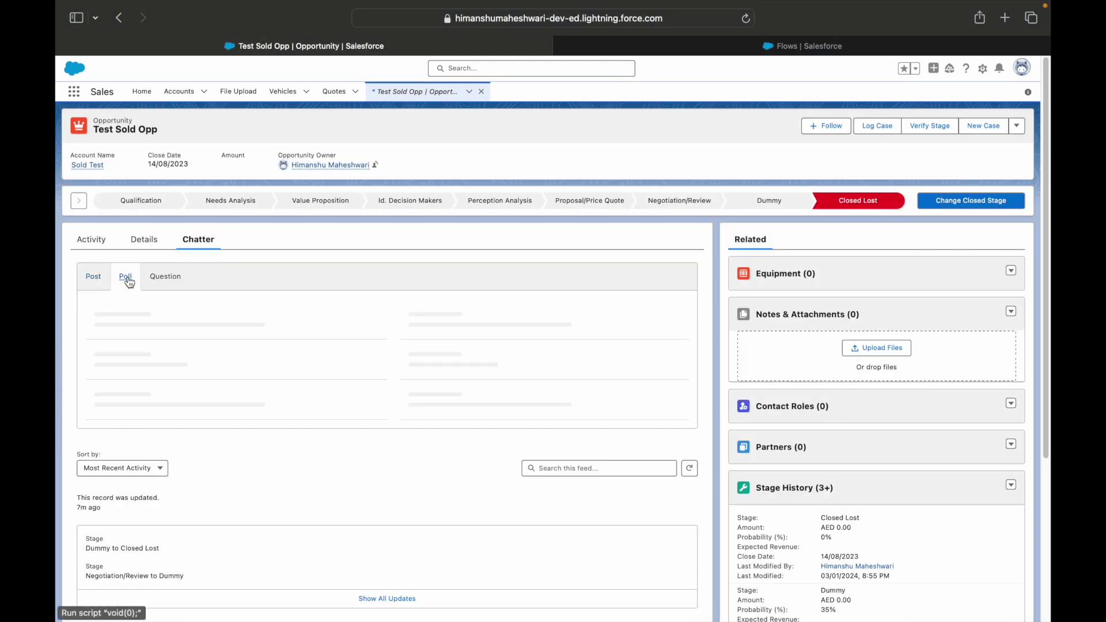
click(163, 278)
click(96, 283)
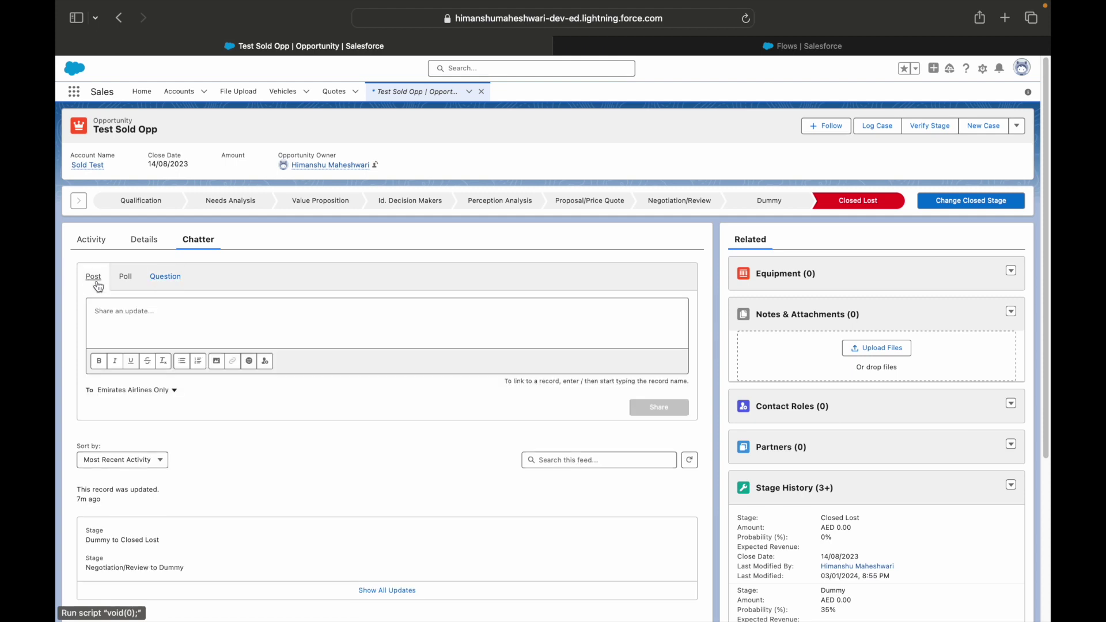
click(186, 324)
text(Hi,)
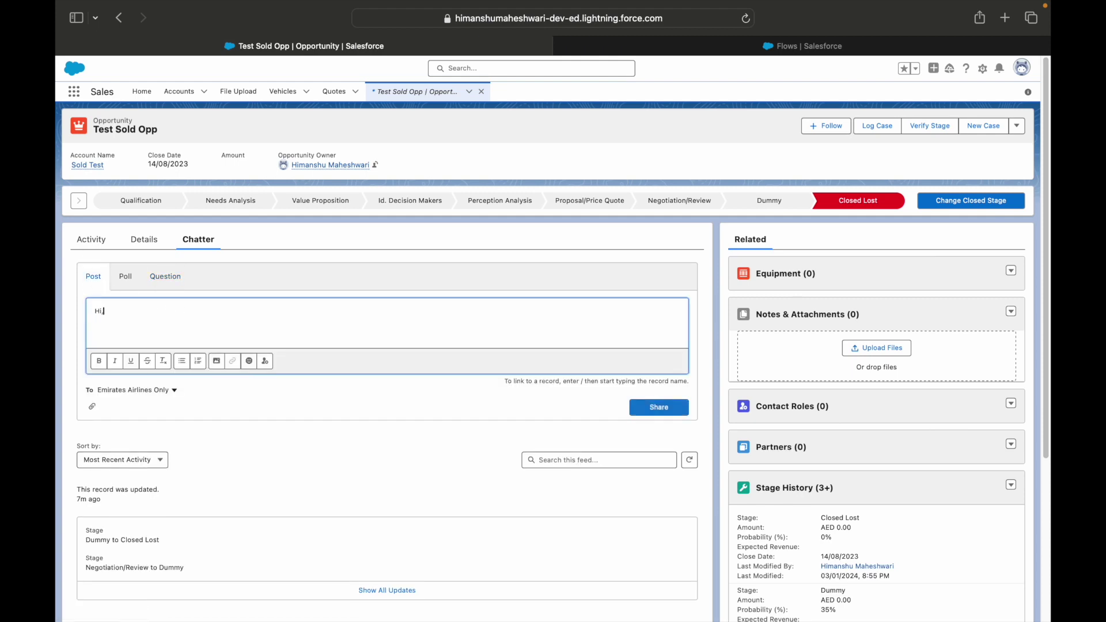
text( I am excited for this use case)
click(667, 409)
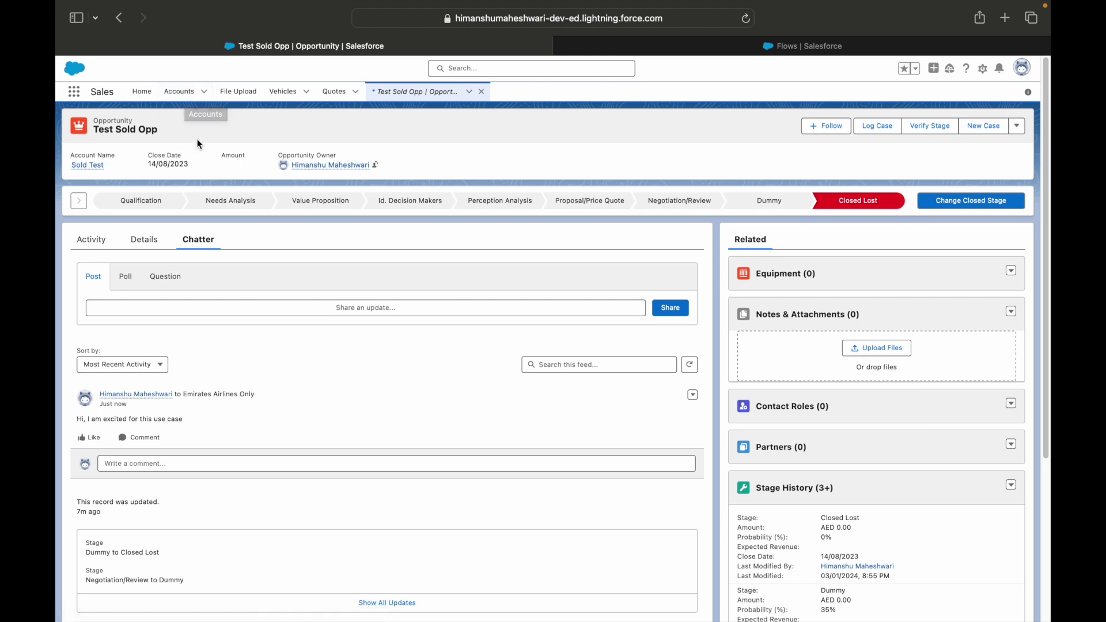
click(190, 306)
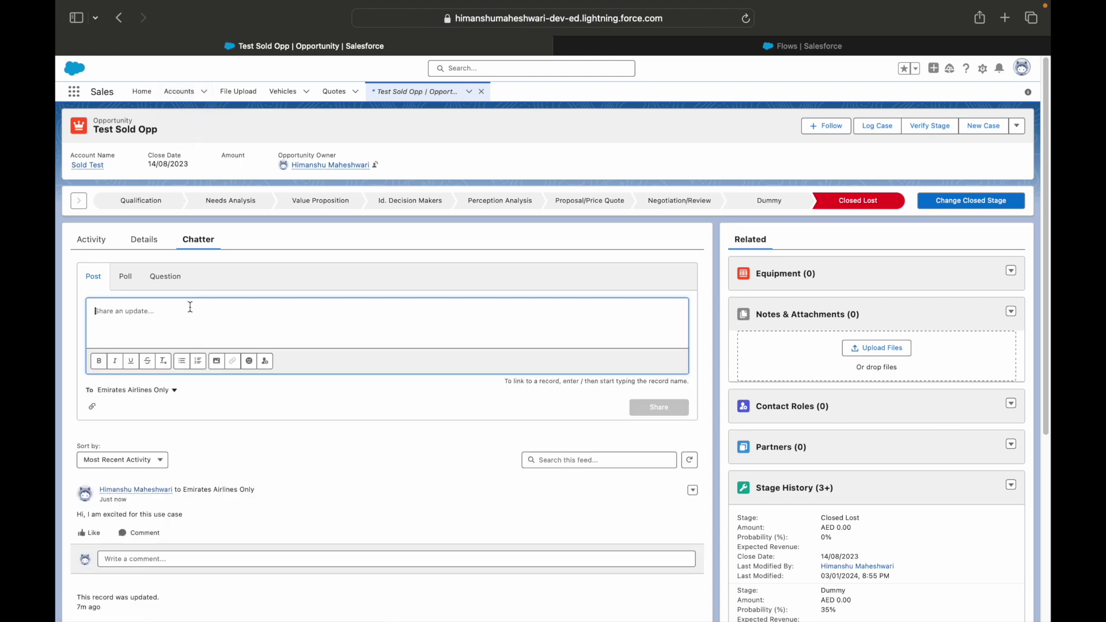
text(@)
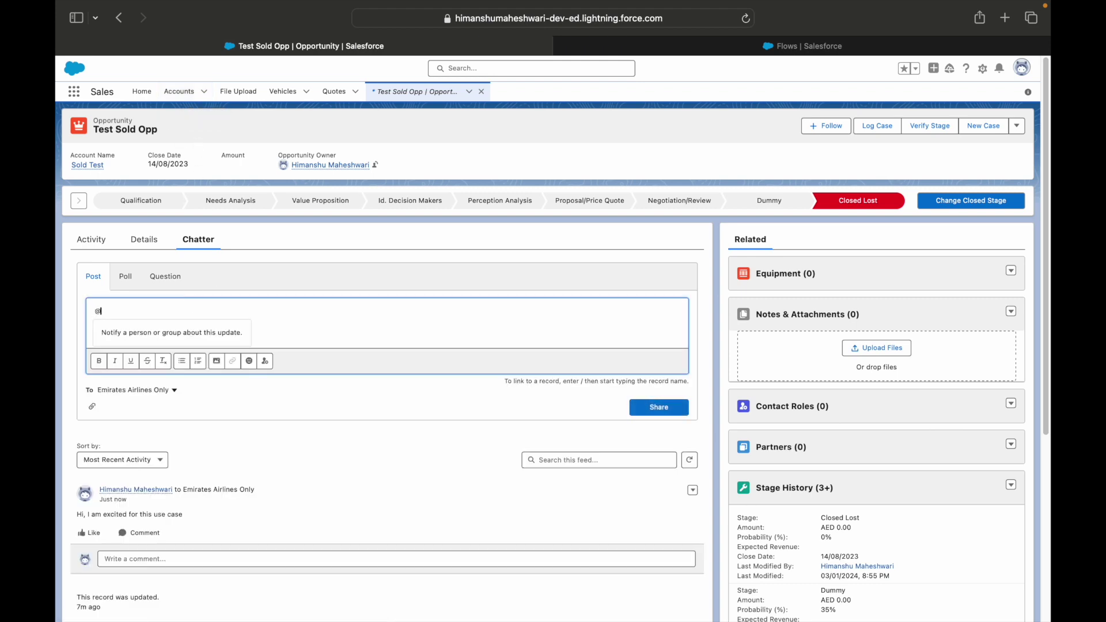
text(Integ)
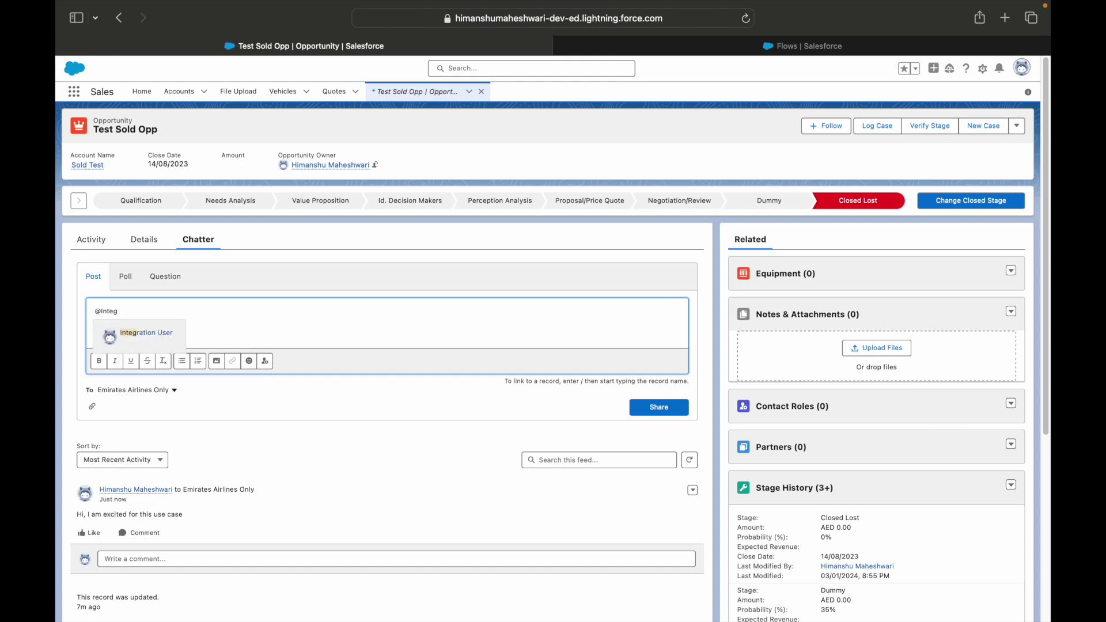
click(137, 346)
text(Whe)
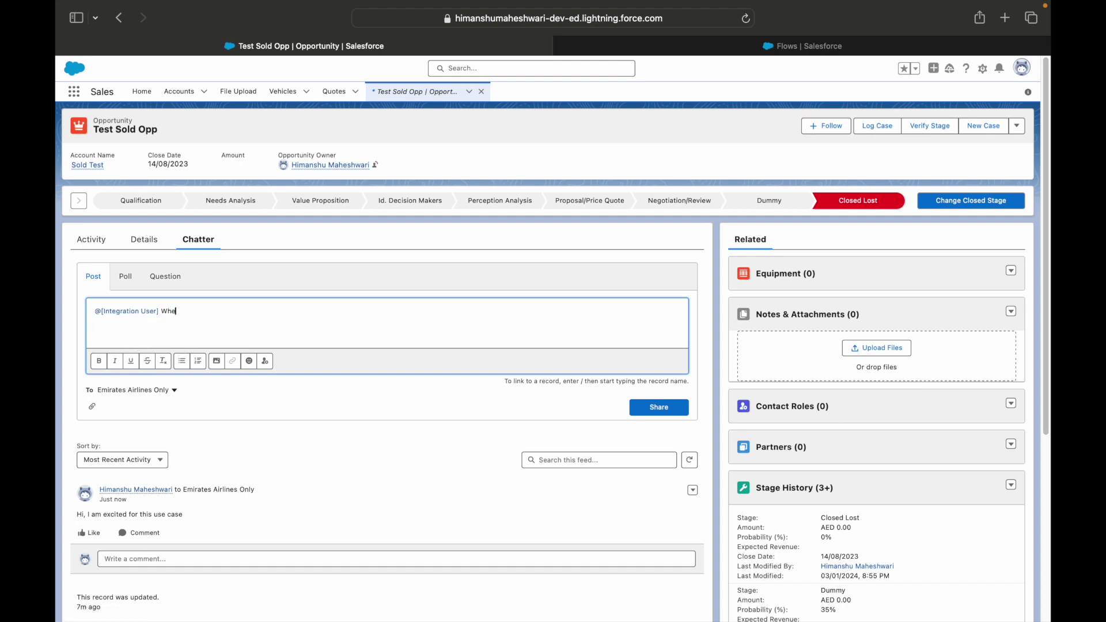
text(re are you on the integration status for this system?)
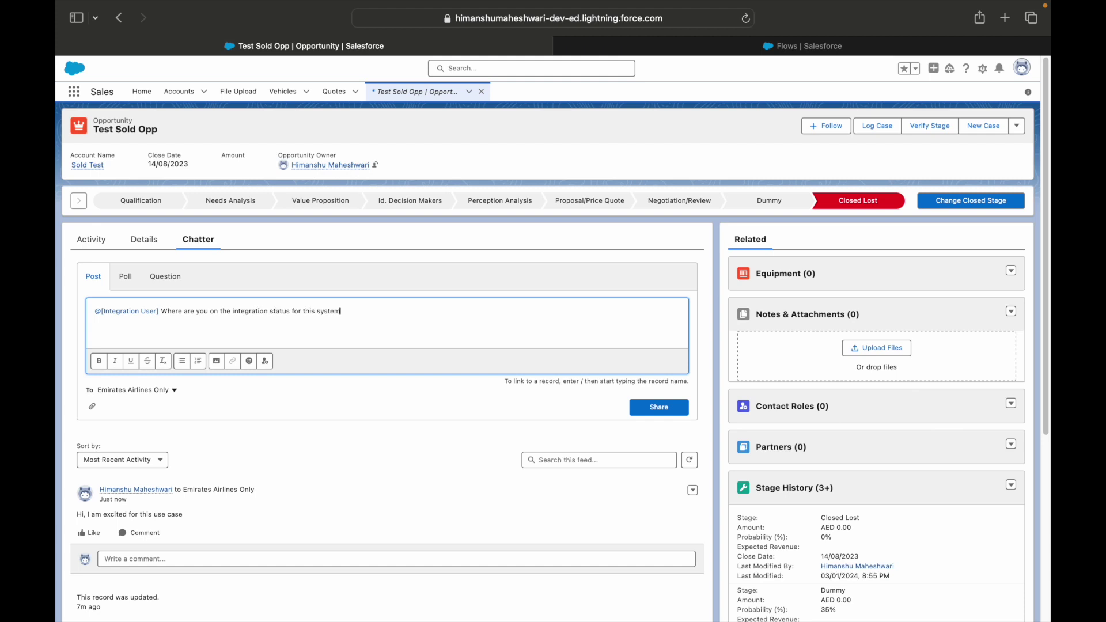
click(656, 408)
Step: Keep visibility at Emirates Airlines Only, bold 'integration', and share the post
click(170, 391)
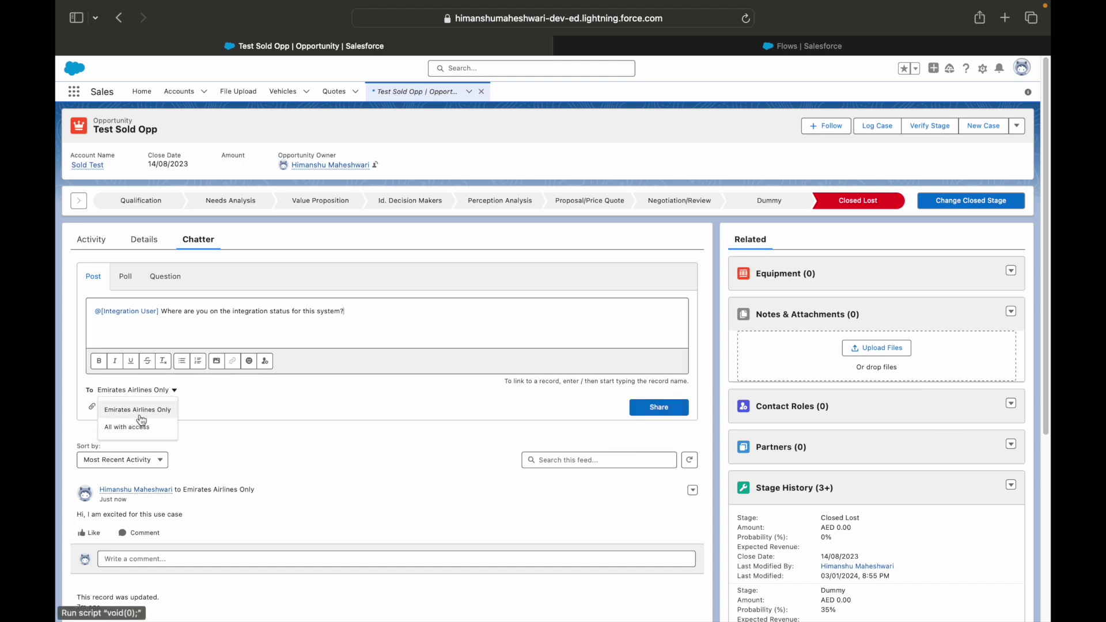
click(236, 398)
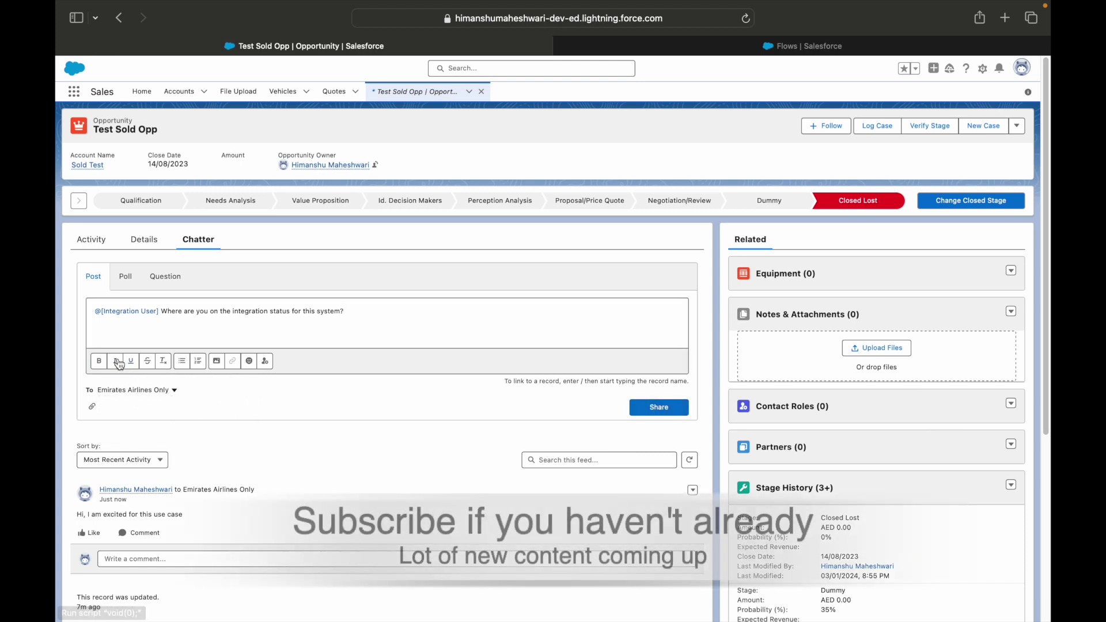
click(230, 314)
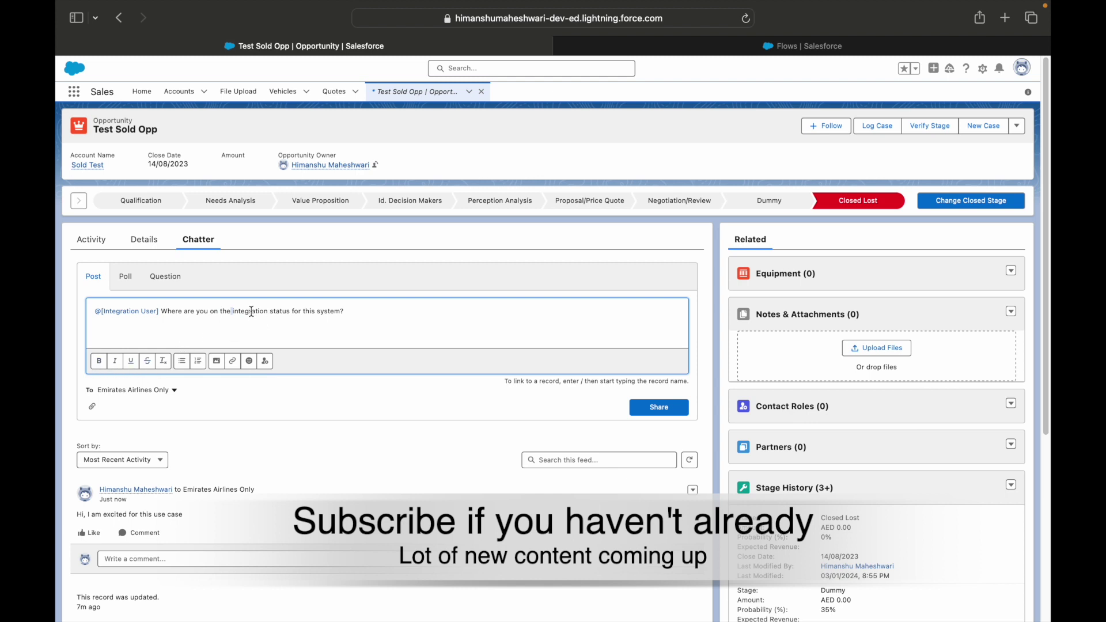
double_click(251, 311)
click(99, 360)
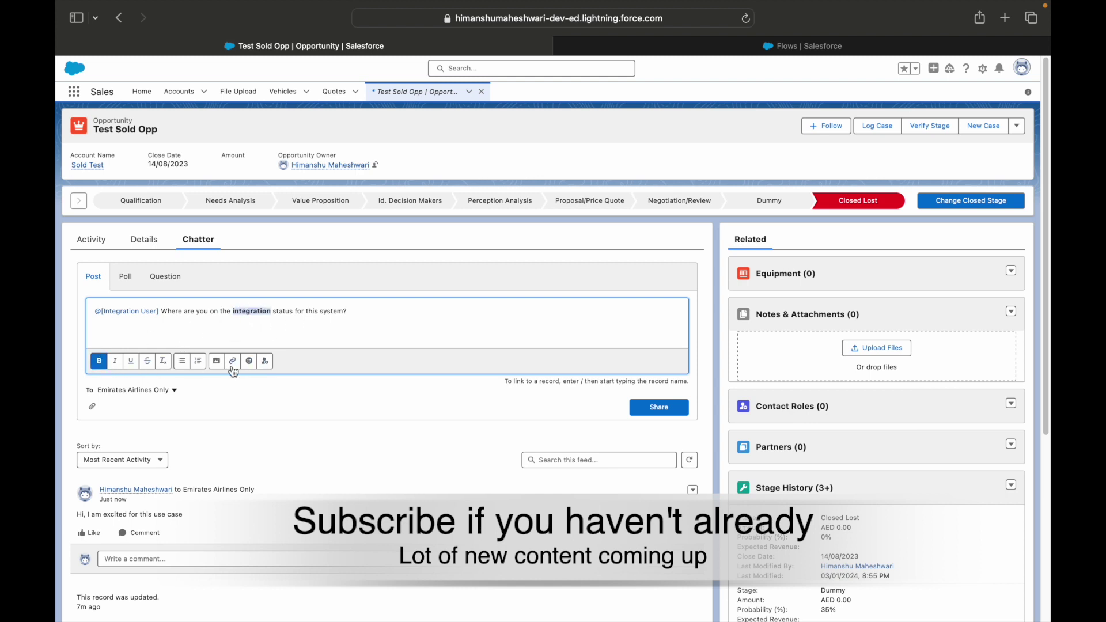
click(323, 329)
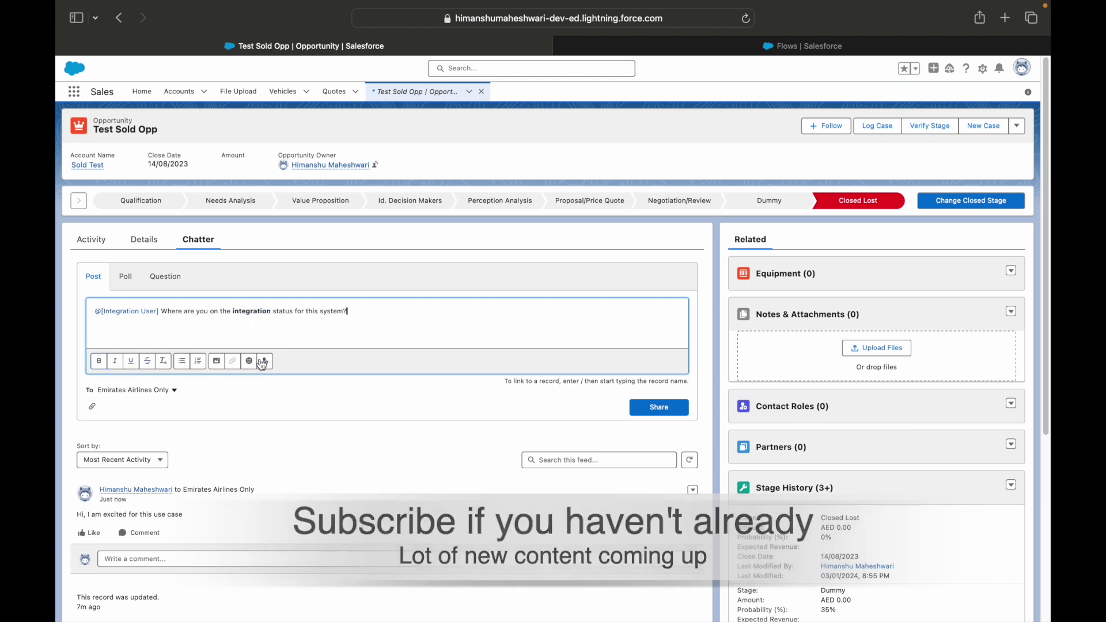
click(660, 410)
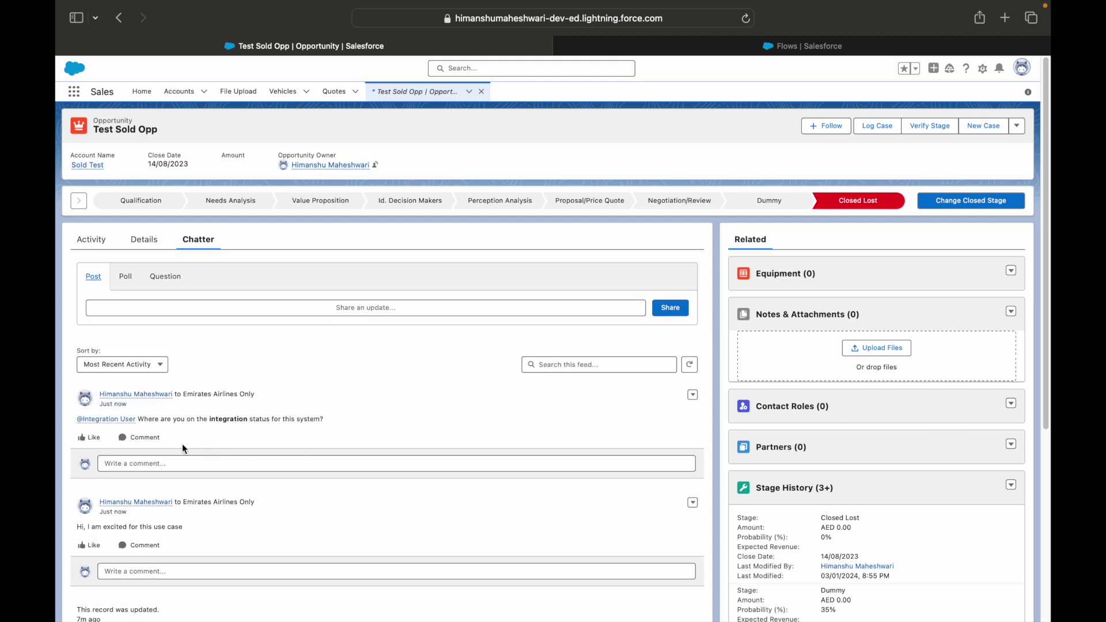
key(ctrl+Left)
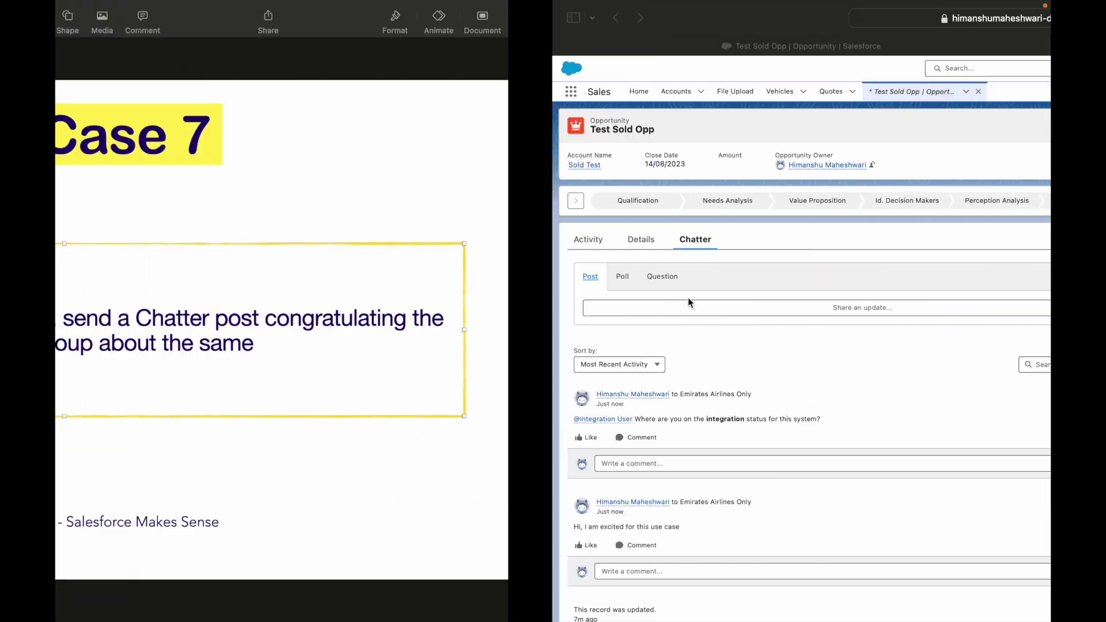
double_click(558, 328)
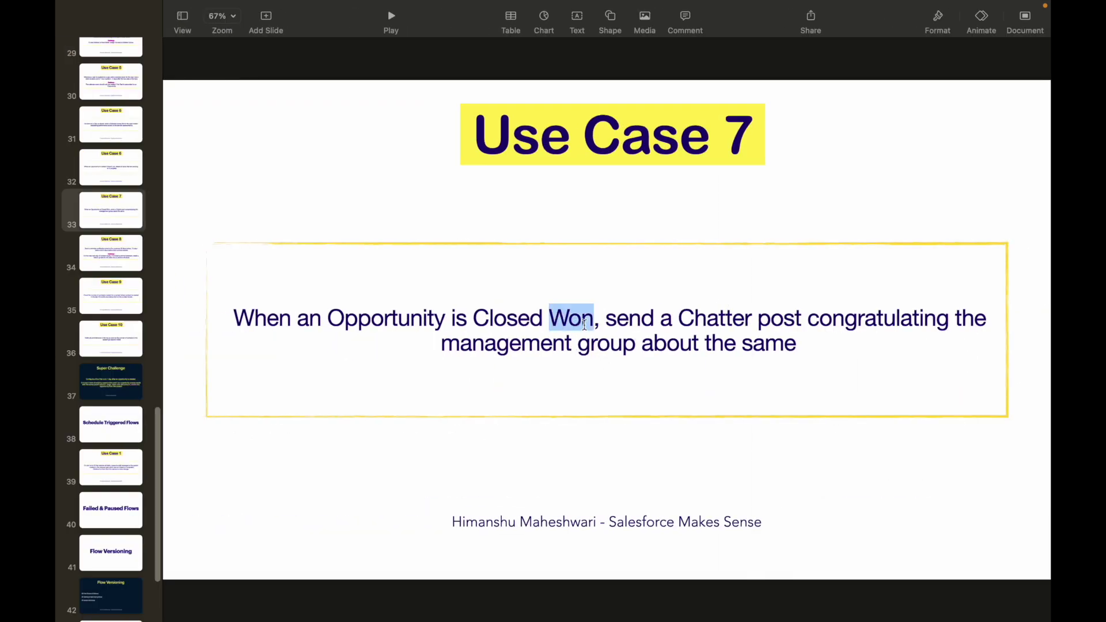
click(618, 321)
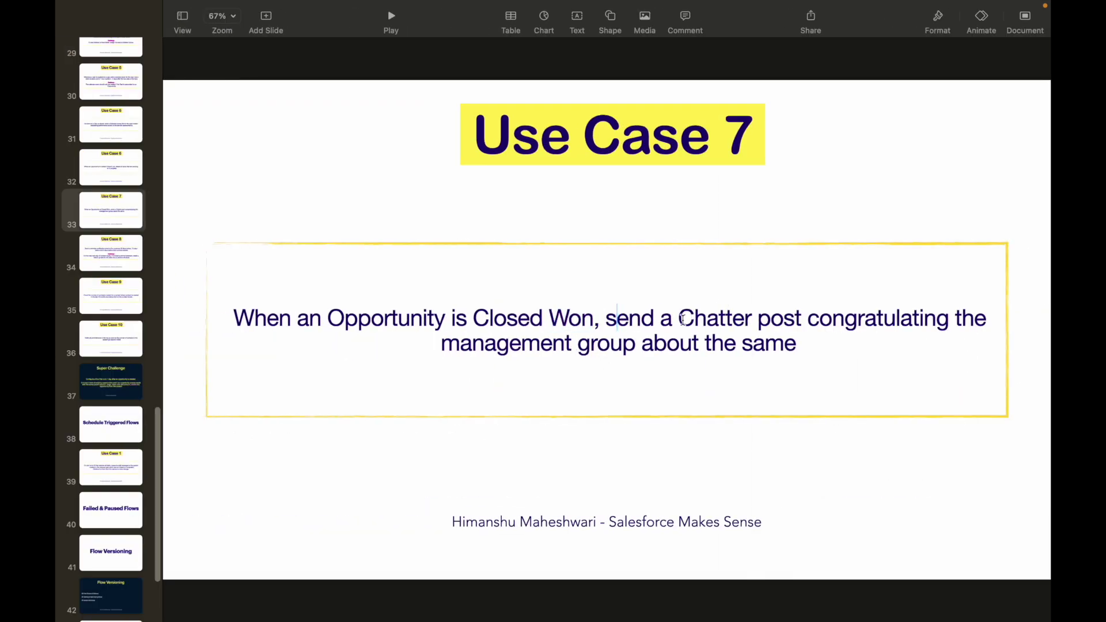
drag(679, 320, 939, 320)
click(802, 320)
click(937, 321)
double_click(312, 318)
click(556, 320)
key(ctrl+Right)
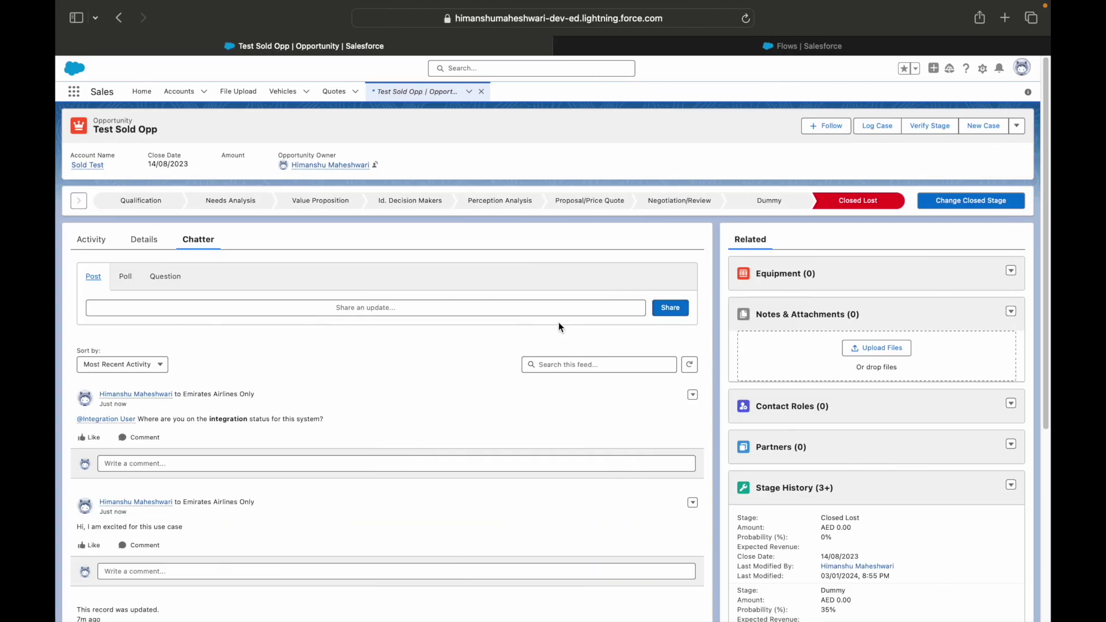
Step: From the Flows page, clear the error, reload, and create a new Record-Triggered Flow
click(666, 46)
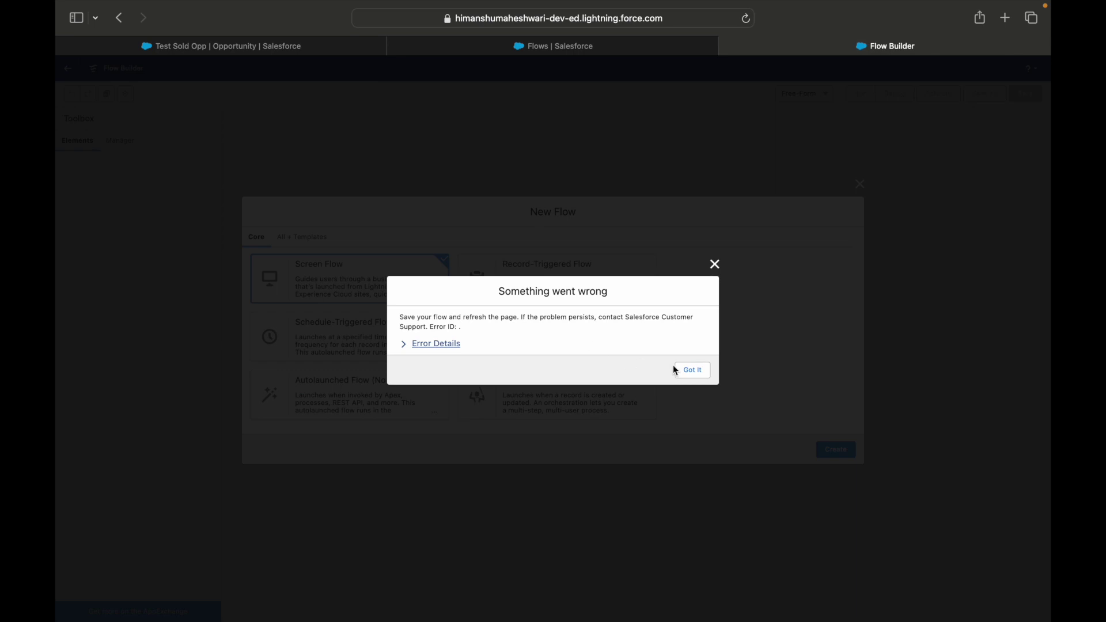
click(687, 370)
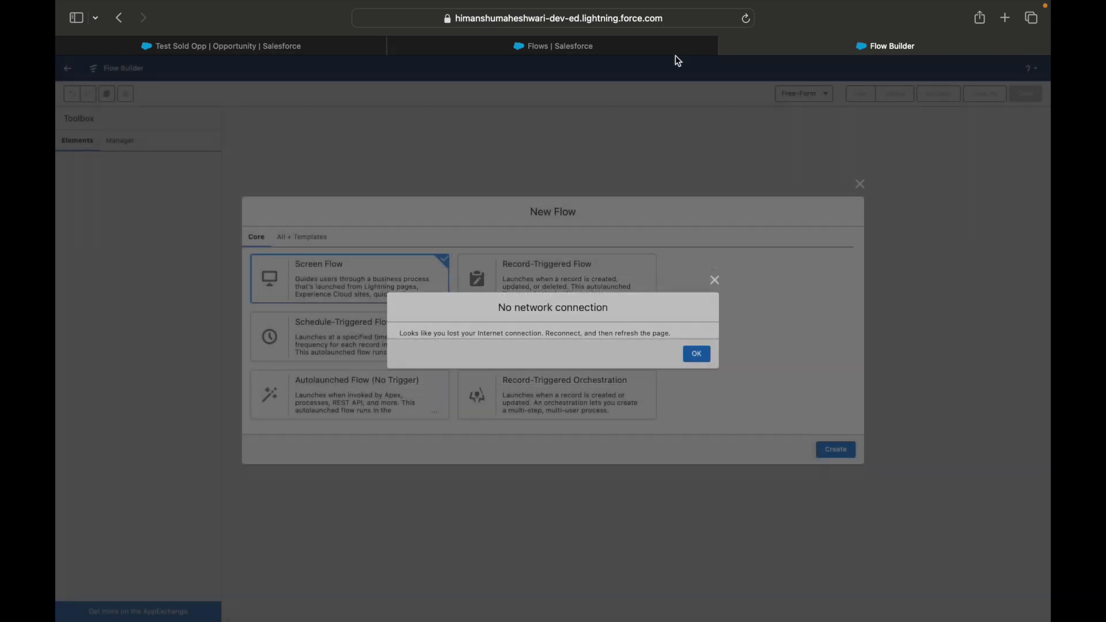
click(662, 18)
key(Return)
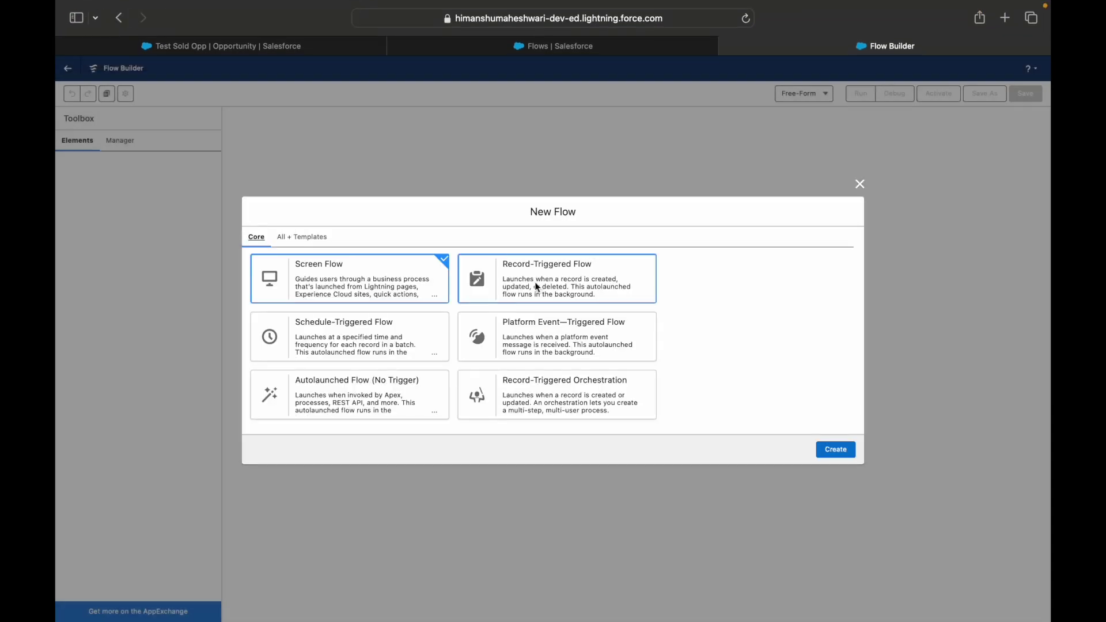
click(531, 284)
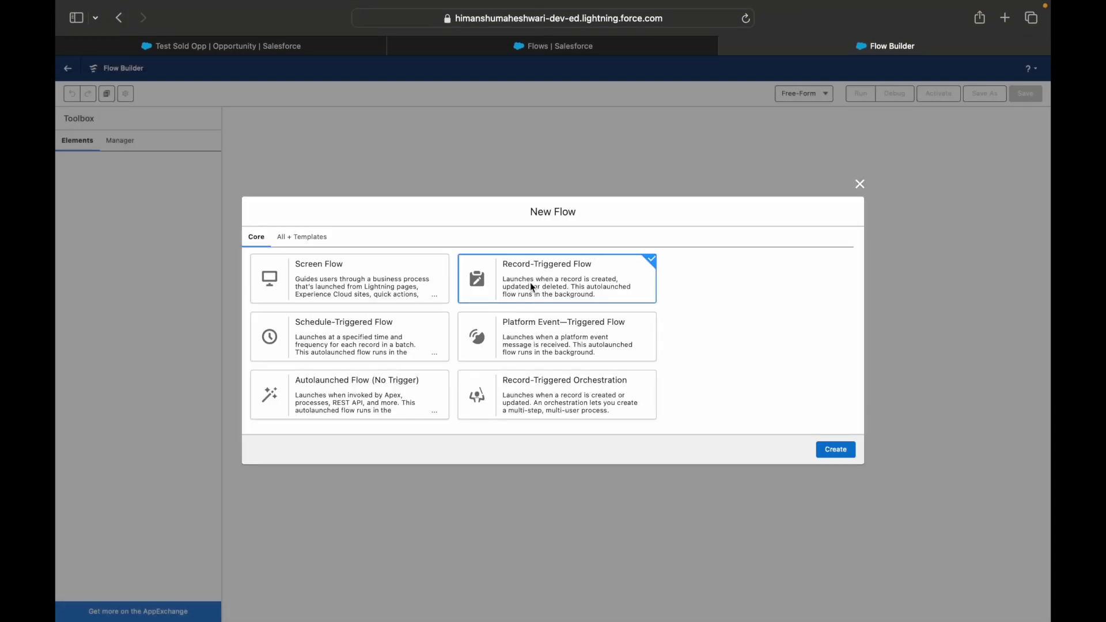
click(835, 450)
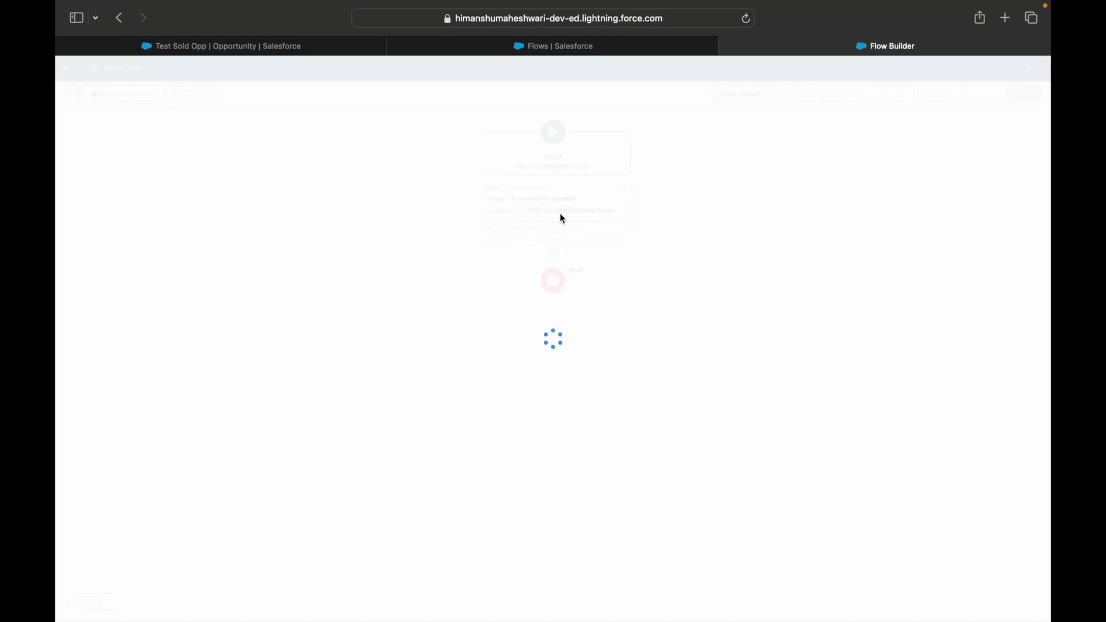
Step: Trigger on Opportunity when a record is updated, requiring all conditions to be met
click(637, 177)
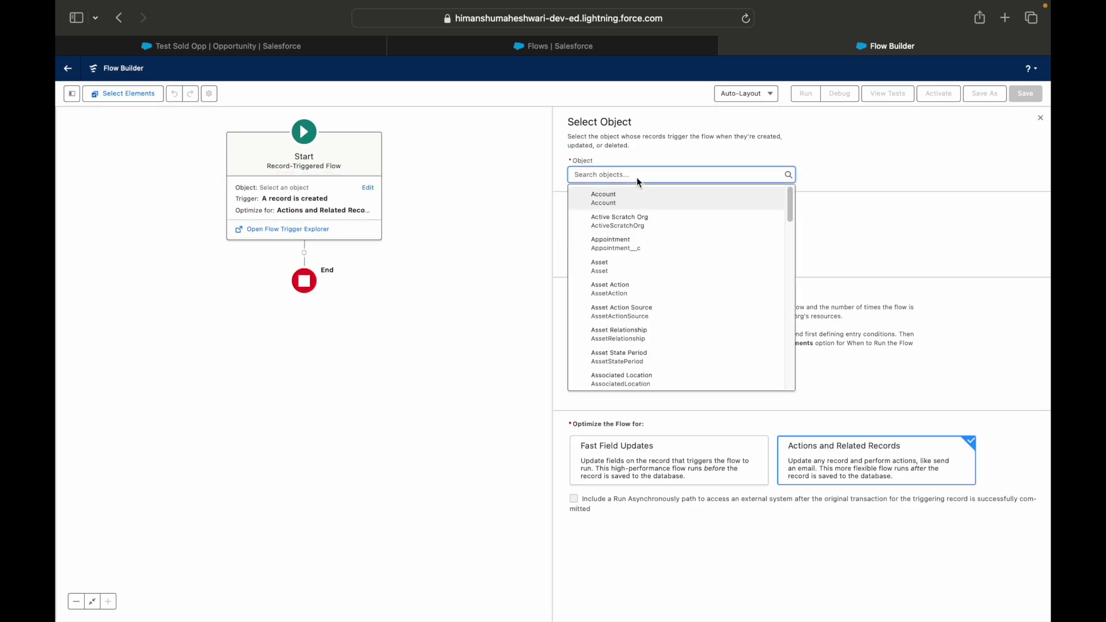
text(Opportu)
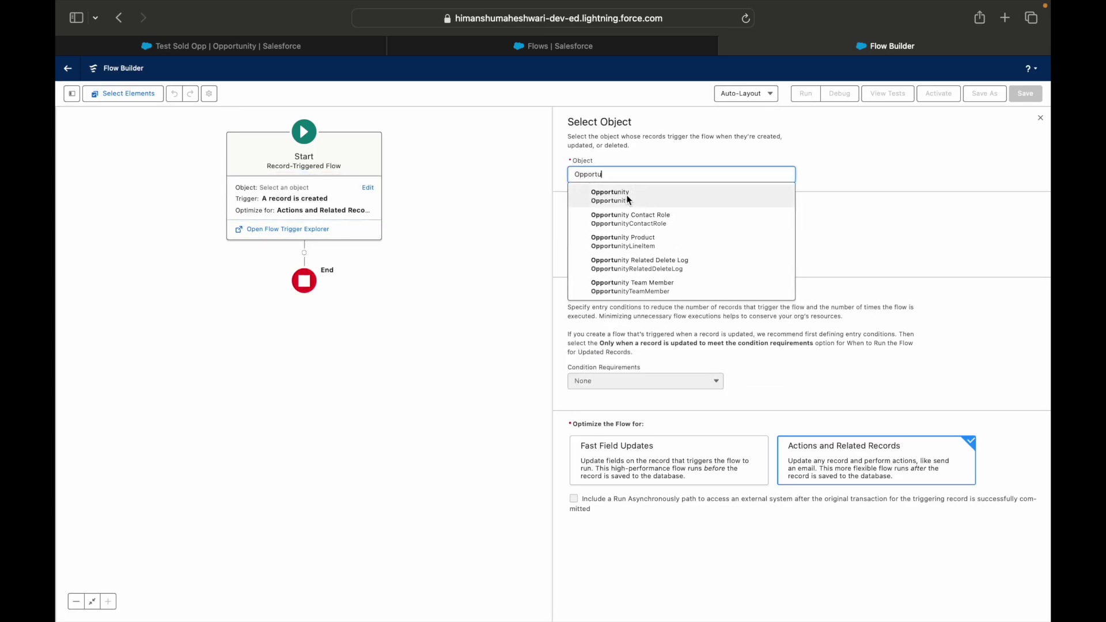
click(628, 196)
click(639, 246)
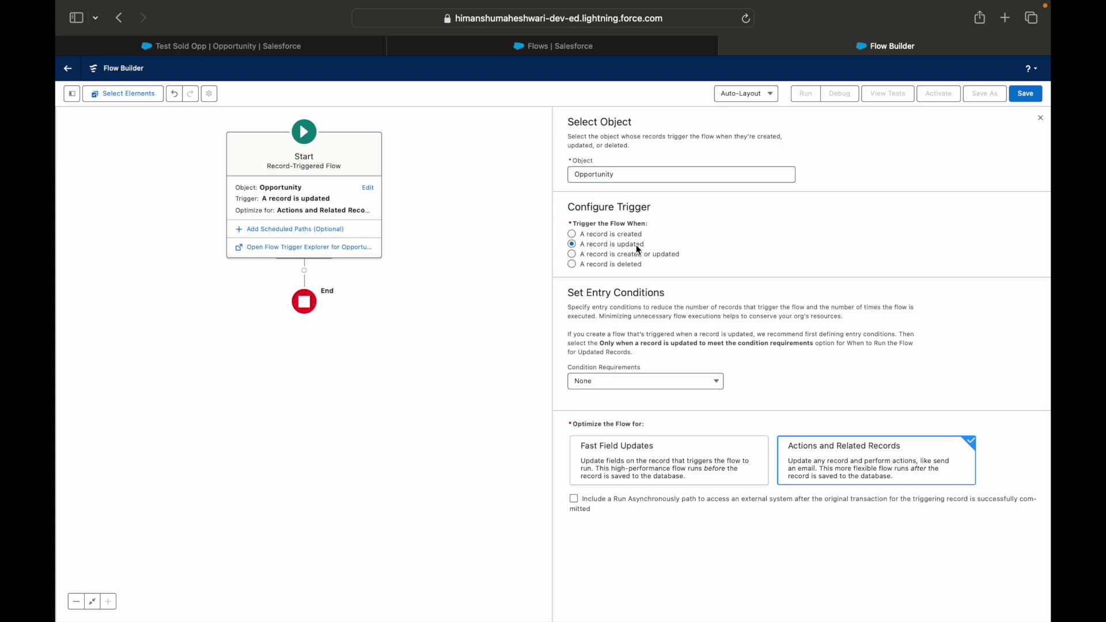
click(614, 382)
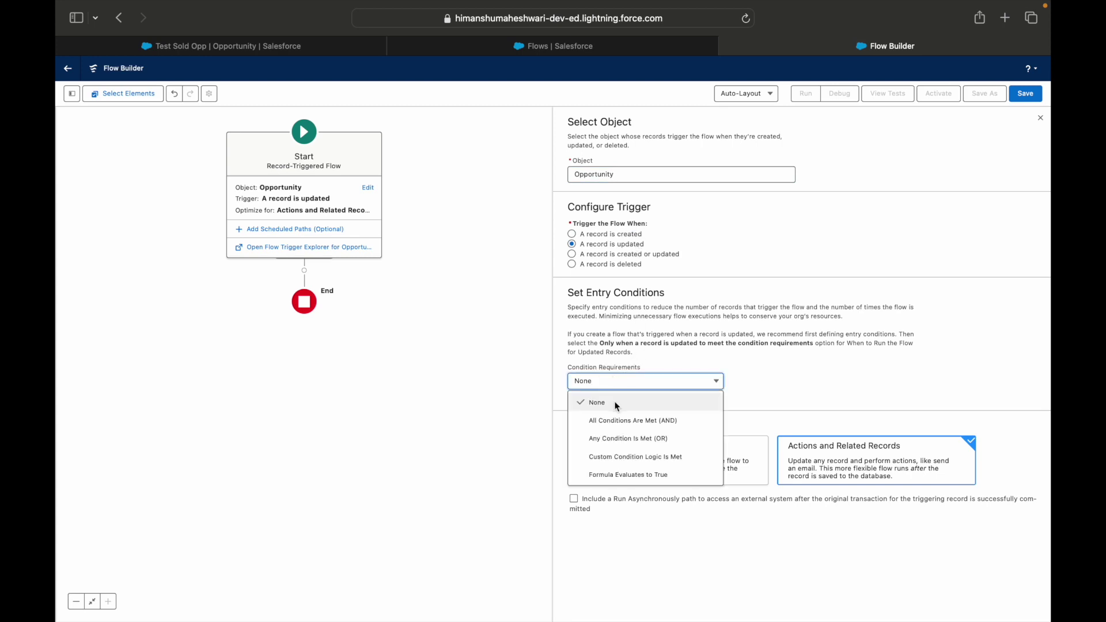
click(617, 420)
Step: Add the entry condition StageName Is Changed equals True
click(620, 422)
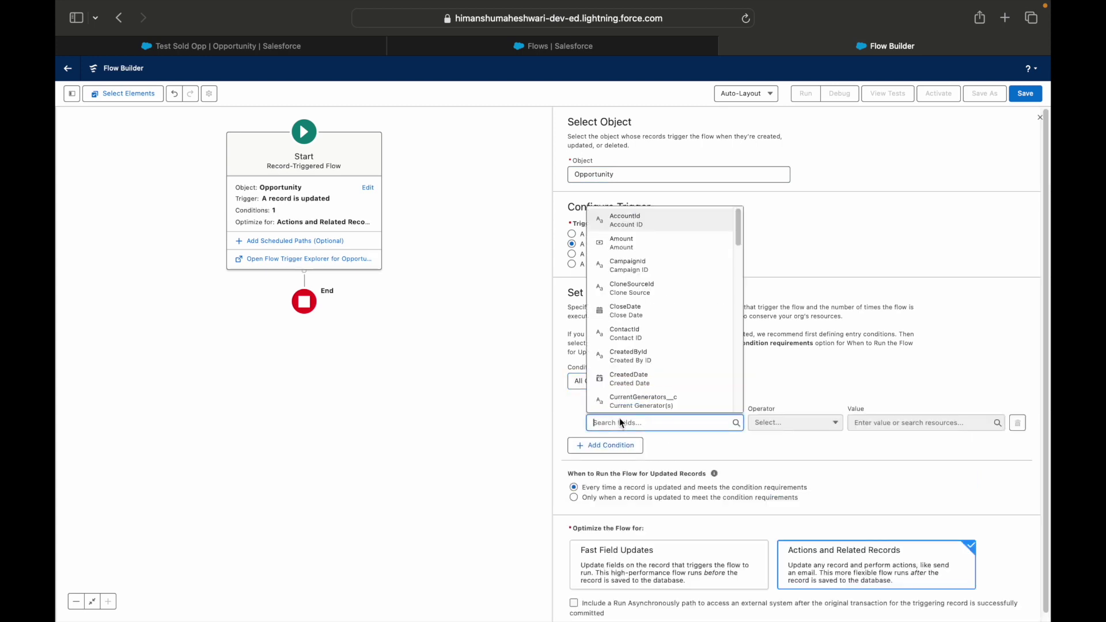
text(Stage)
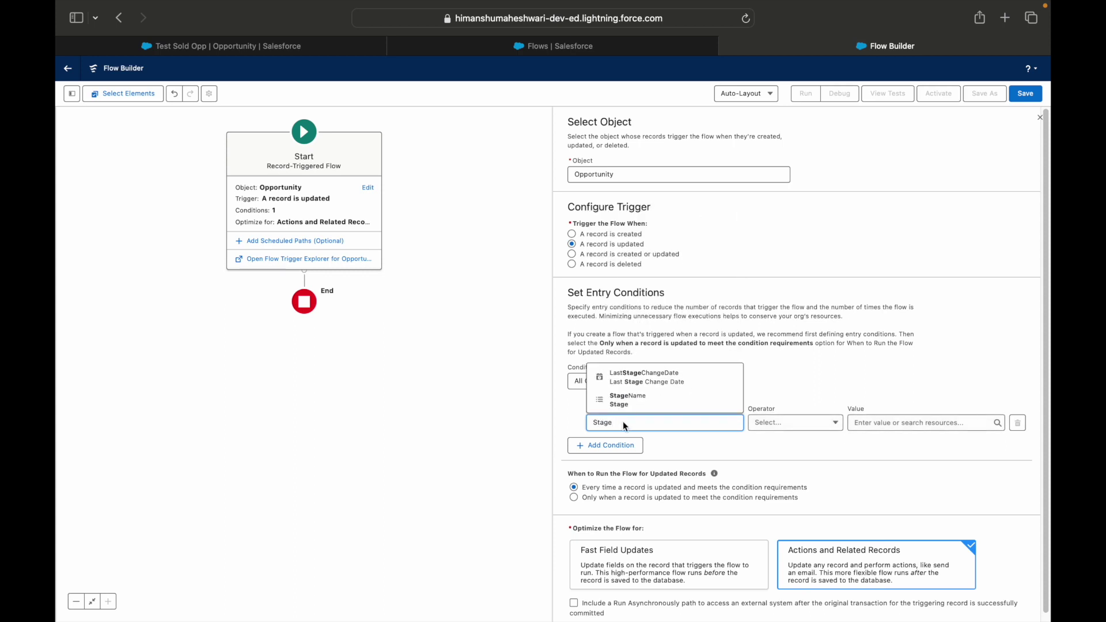
click(628, 400)
click(759, 423)
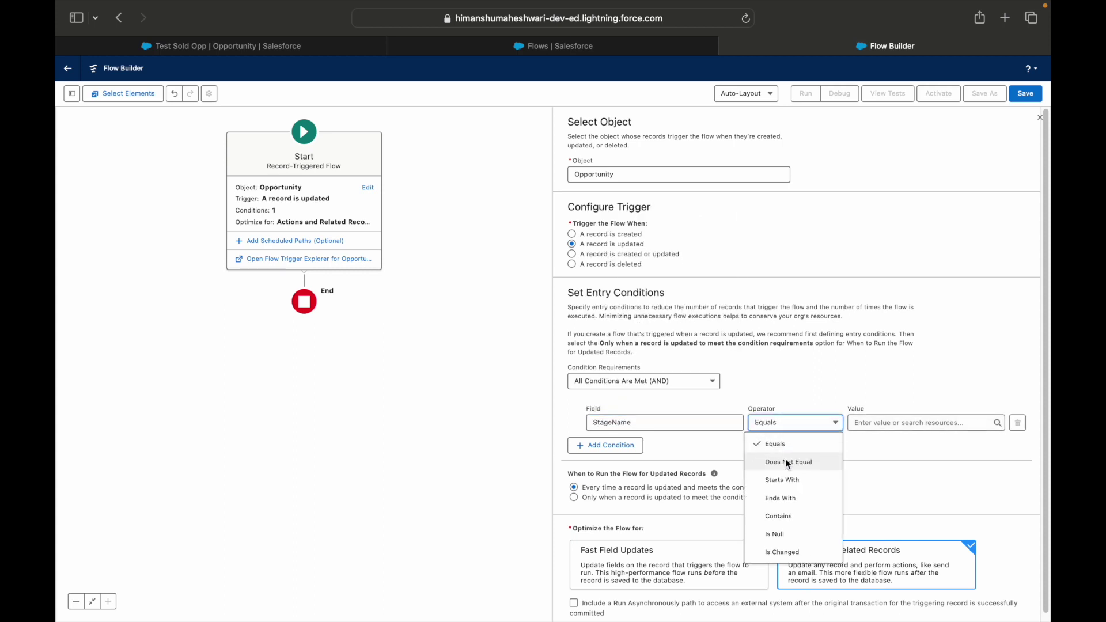
click(782, 550)
click(867, 423)
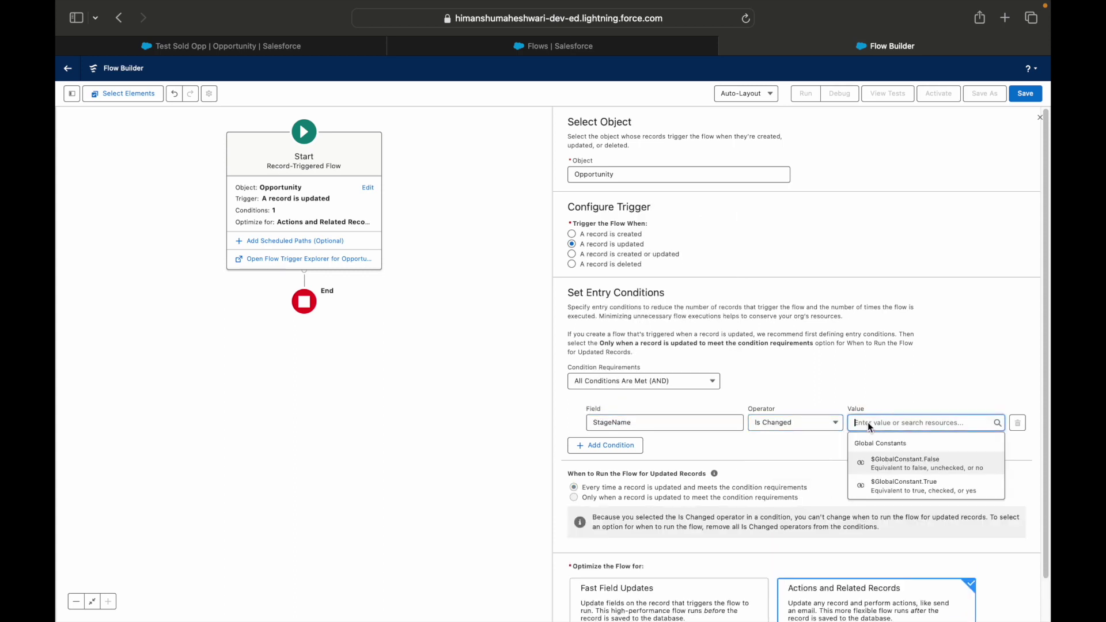
click(891, 484)
Step: Add a second condition requiring StageName to equal Closed Won
click(606, 445)
click(632, 456)
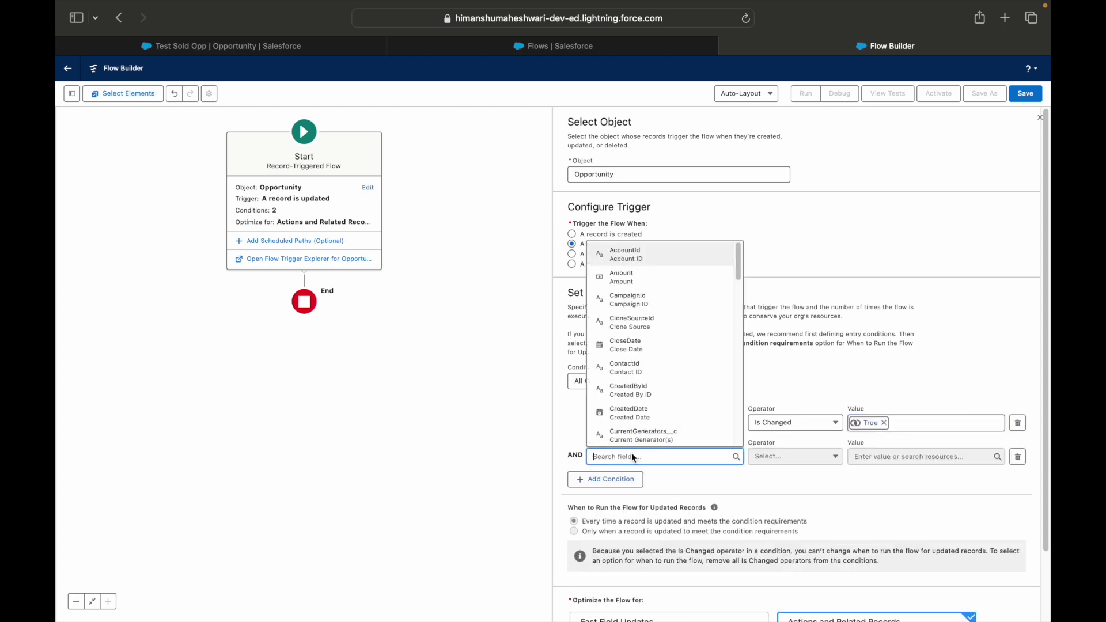
text(Stage)
click(621, 435)
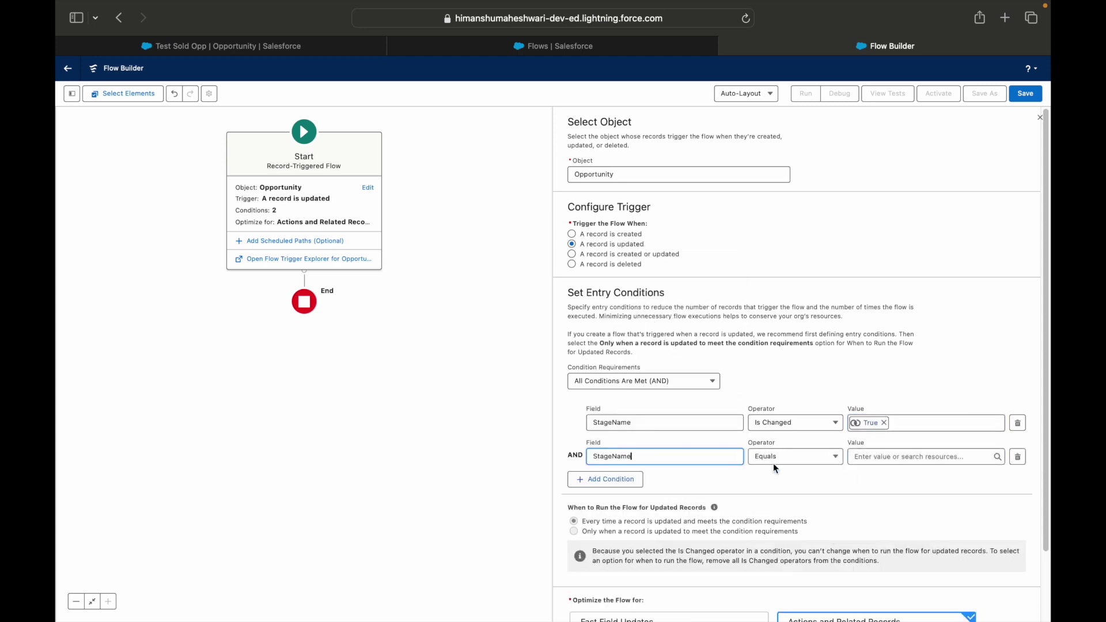
click(871, 458)
text(Closed)
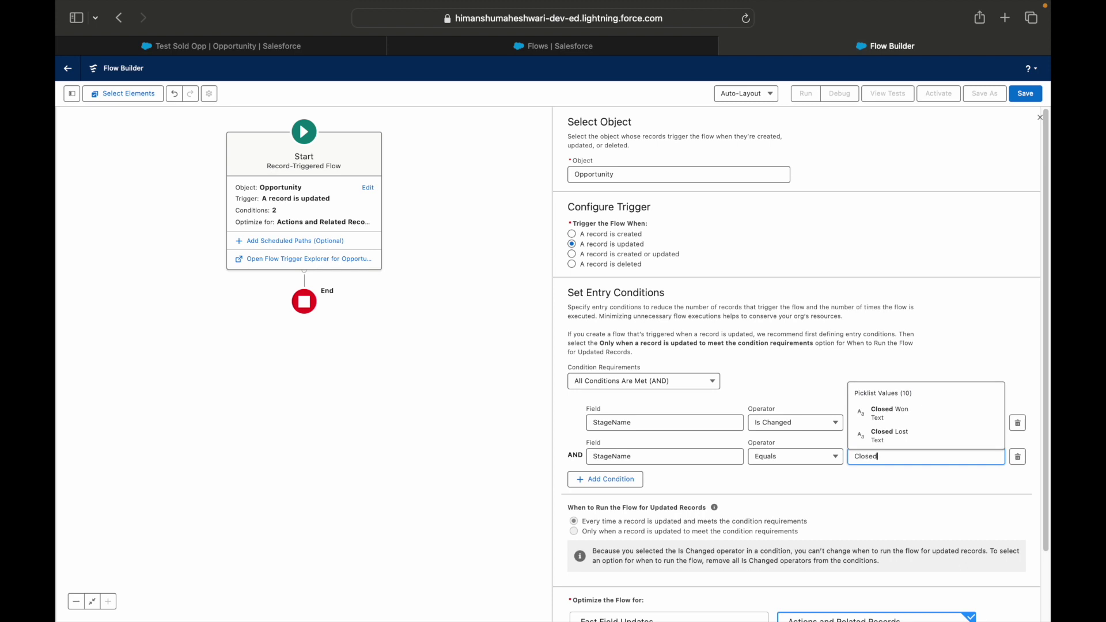
click(918, 426)
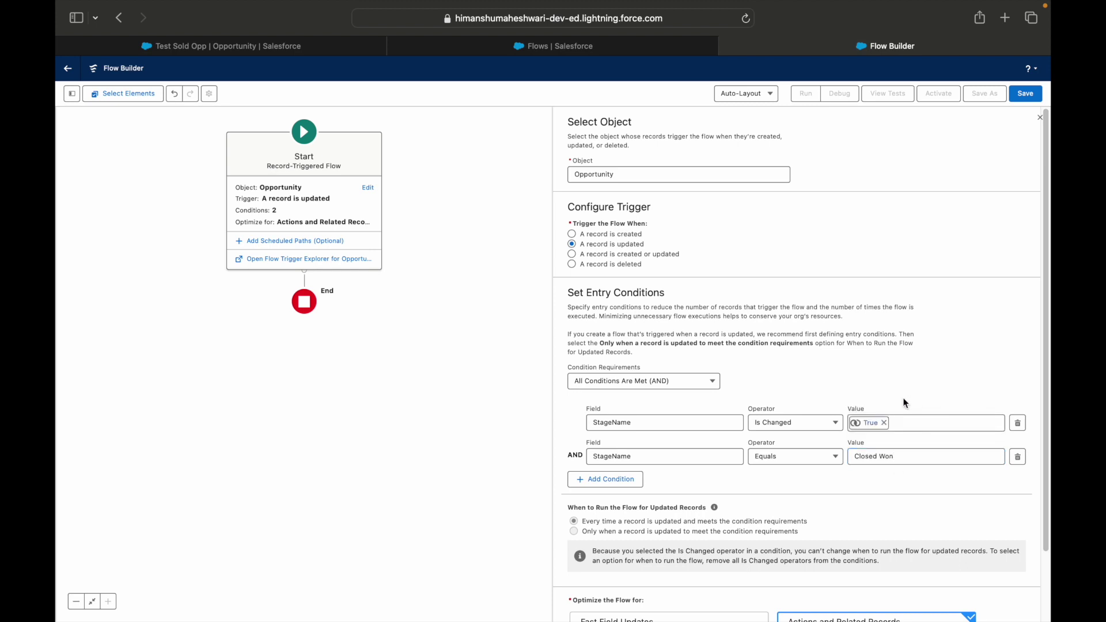
scroll(806, 502, down, 3)
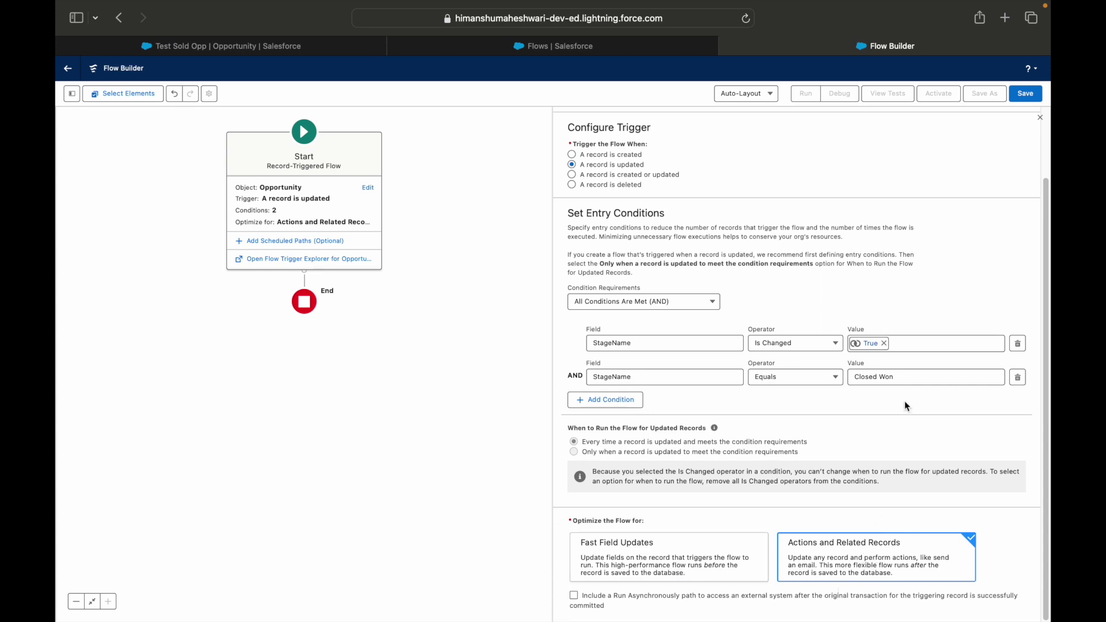
Step: Save the flow labelled 'RT Flows #7 - Congratulatory post on Chatter' with an auto-filled API name
click(1025, 93)
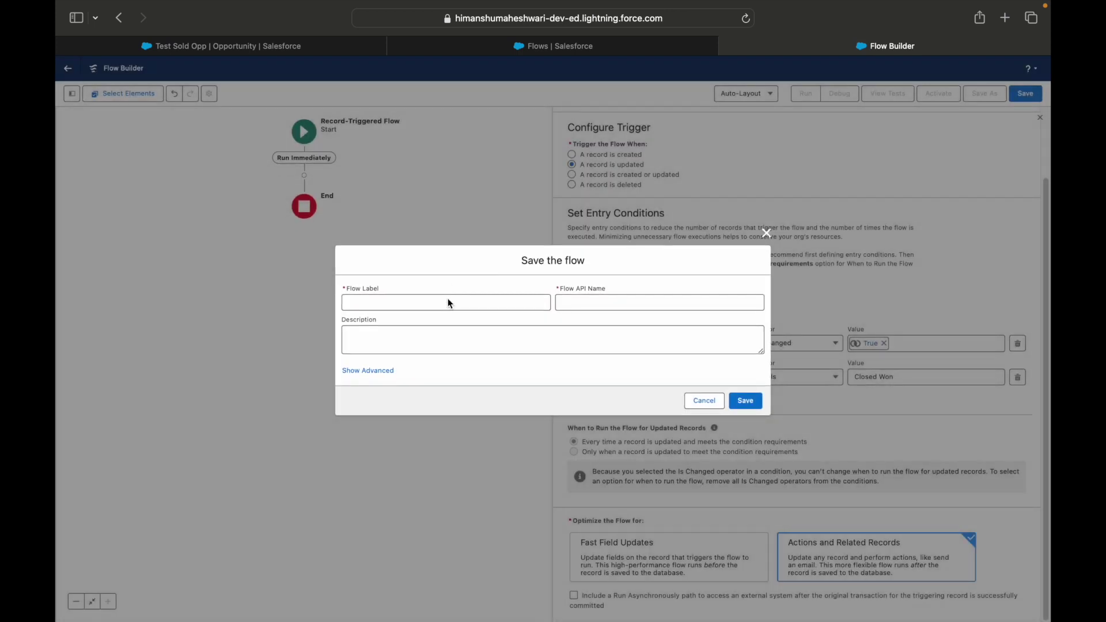
click(450, 304)
text(RT Flows )
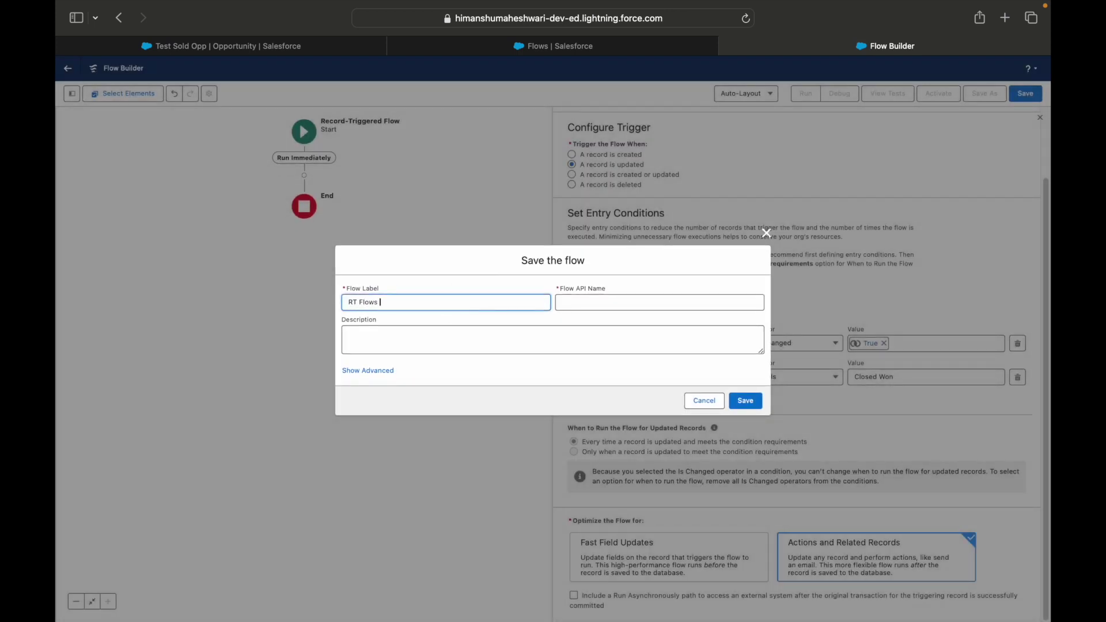
text(#7 - Congratu)
text(post on Chatter)
click(719, 308)
click(741, 399)
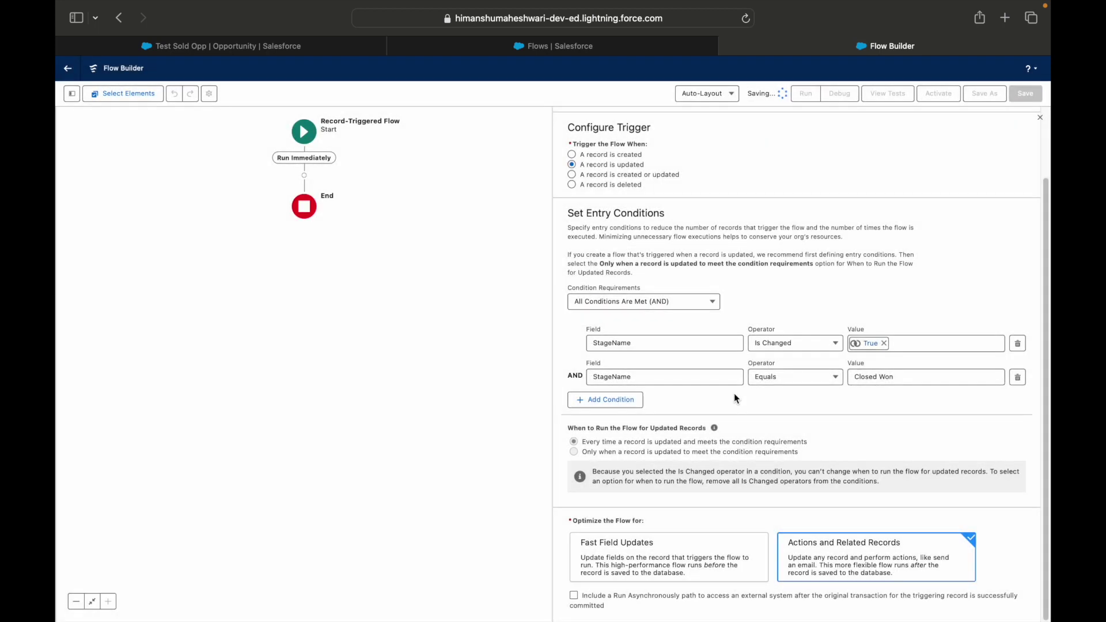
click(873, 124)
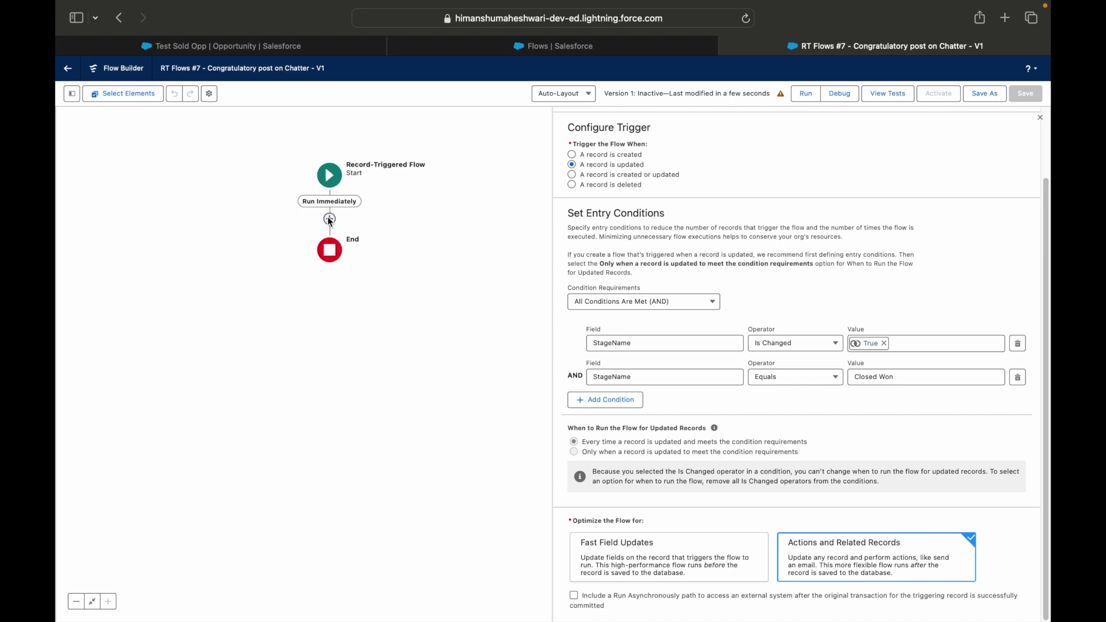
Step: Insert an Action element after Start and select the Post to Chatter action
click(329, 218)
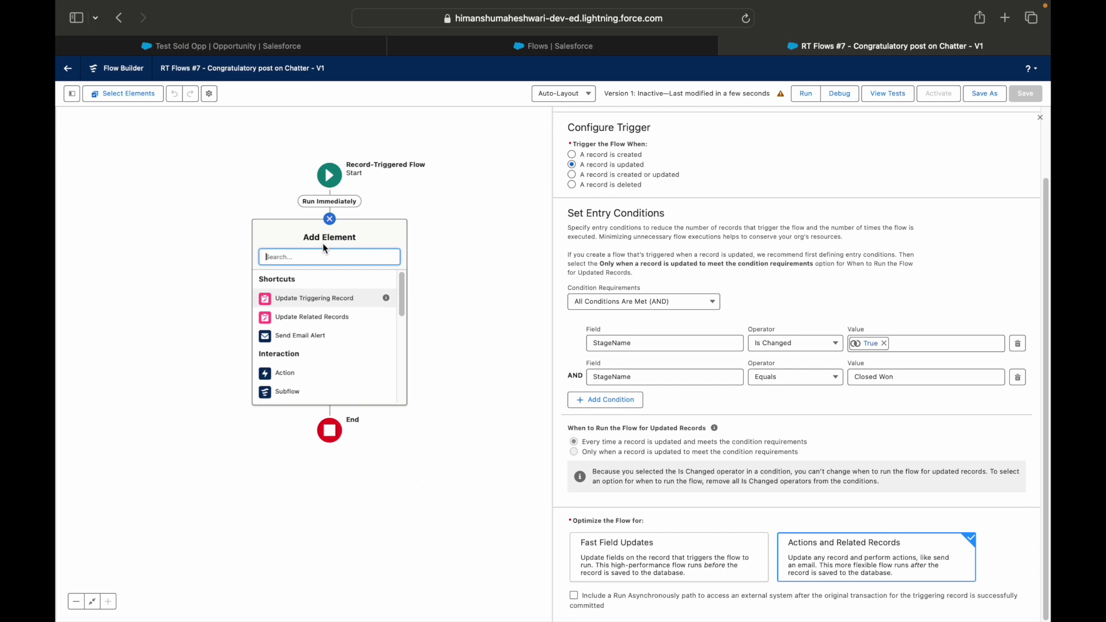
text(Chatter)
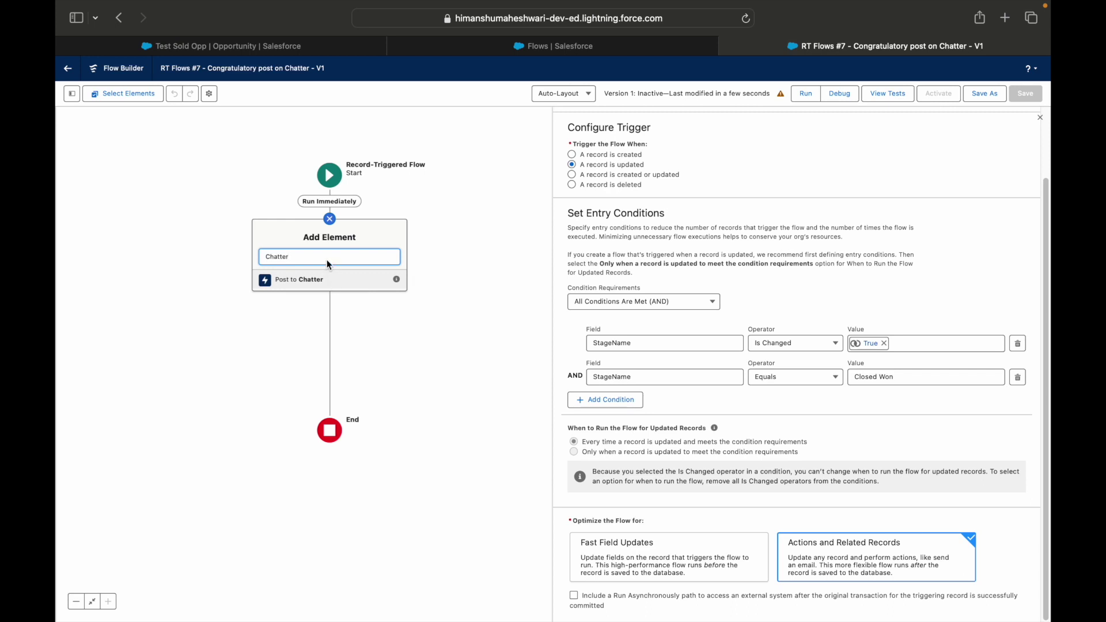
key(BackSpace)
key(BackSpace)
key(BackSpace)
key(BackSpace)
key(BackSpace)
key(BackSpace)
key(BackSpace)
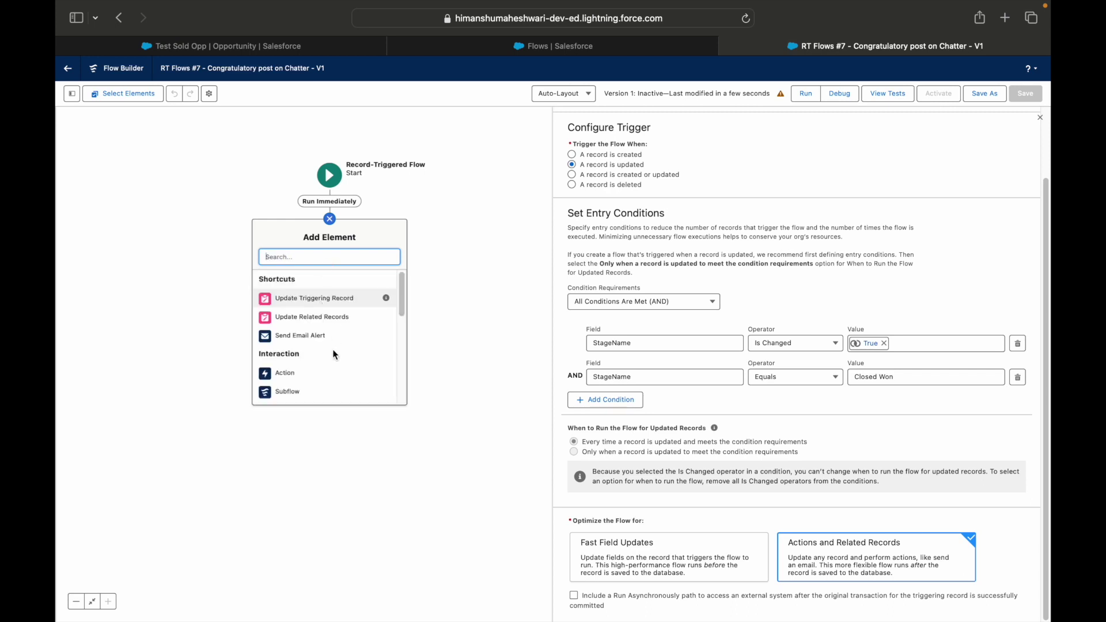
scroll(333, 355, down, 5)
scroll(332, 357, up, 5)
scroll(312, 351, down, 1)
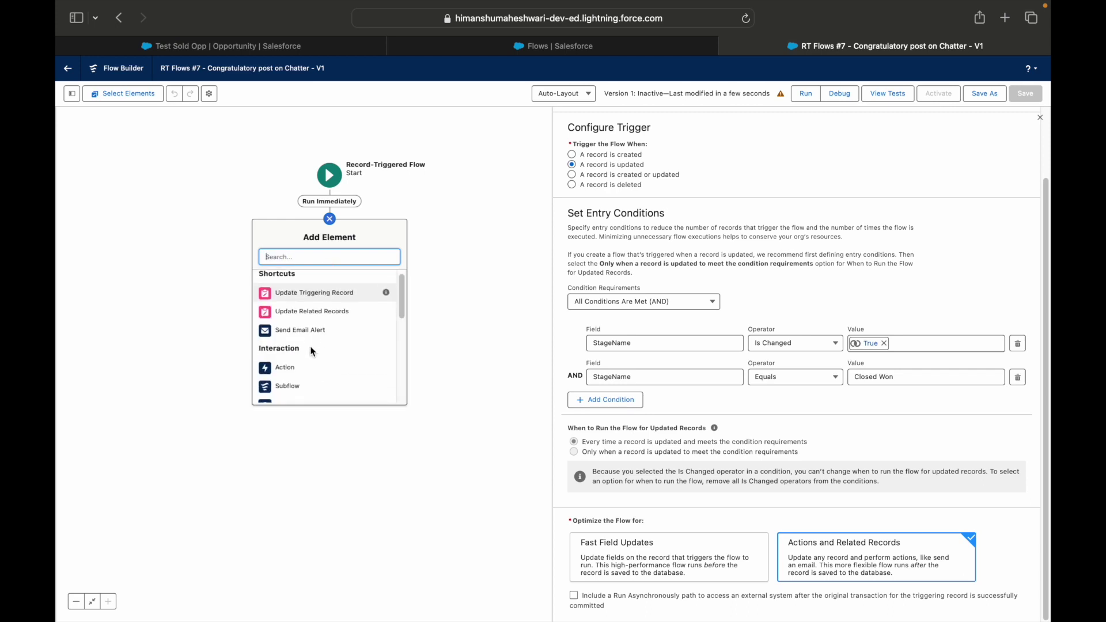
scroll(312, 351, down, 2)
click(299, 329)
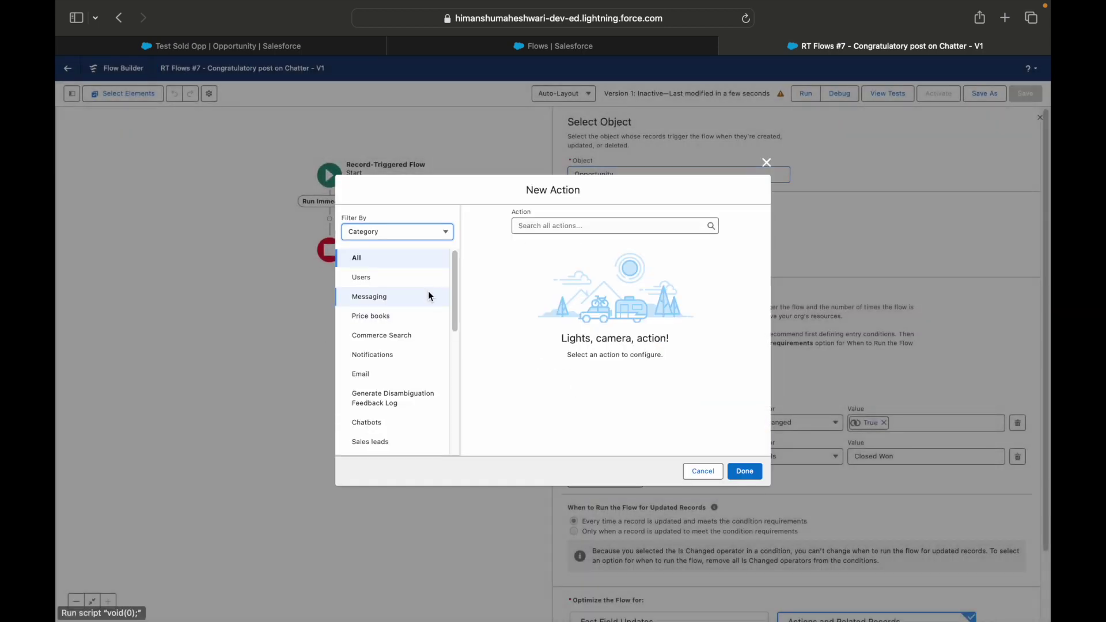
scroll(403, 358, down, 3)
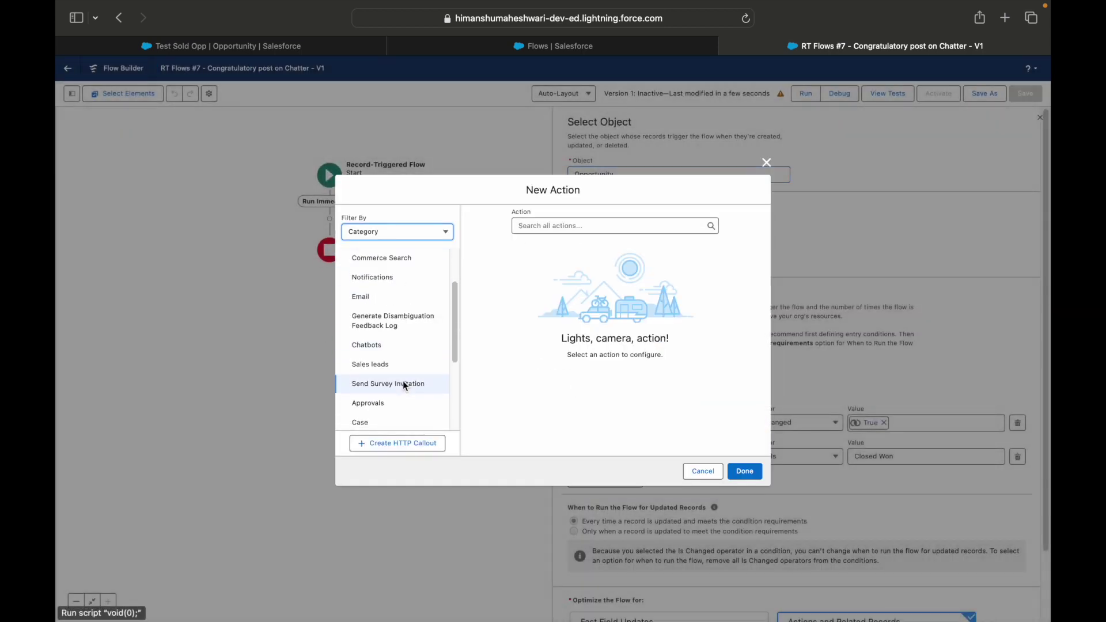
scroll(403, 382, down, 5)
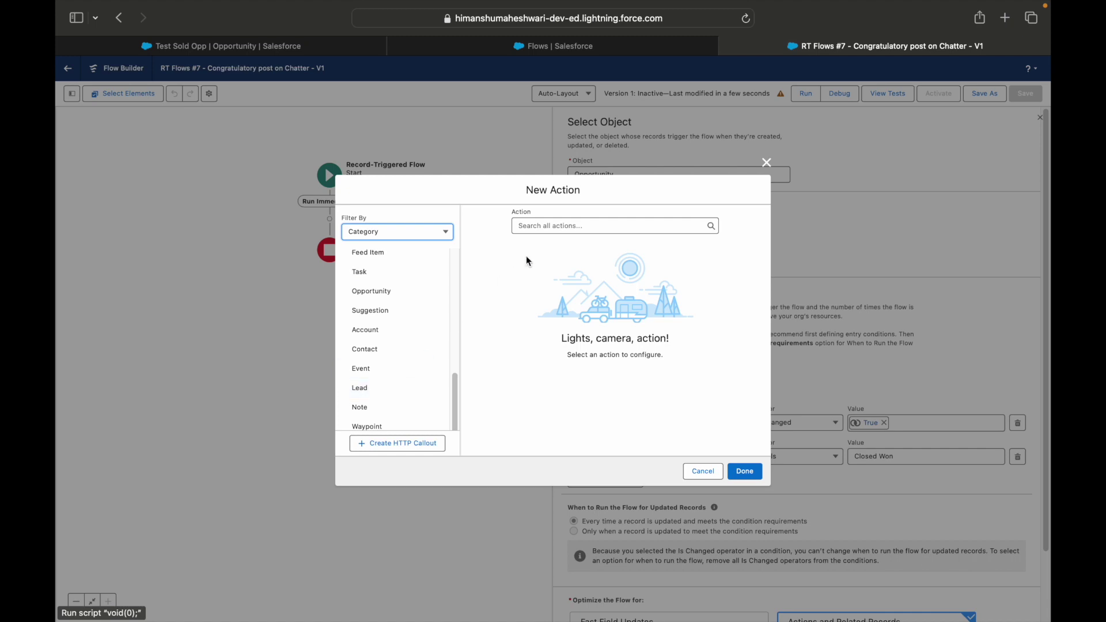
click(557, 231)
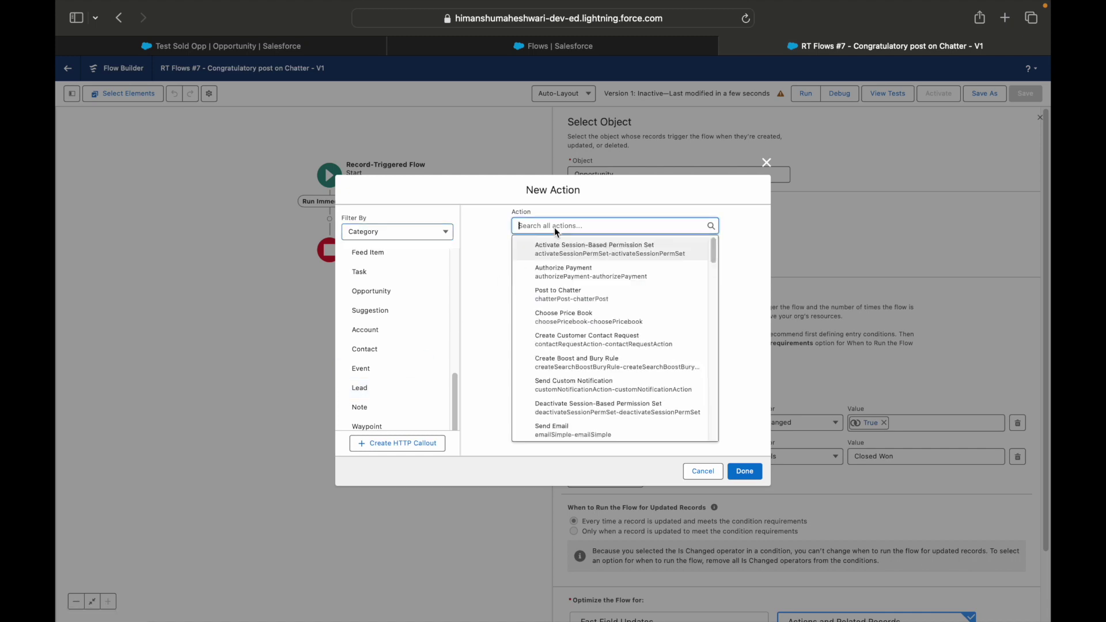
click(570, 298)
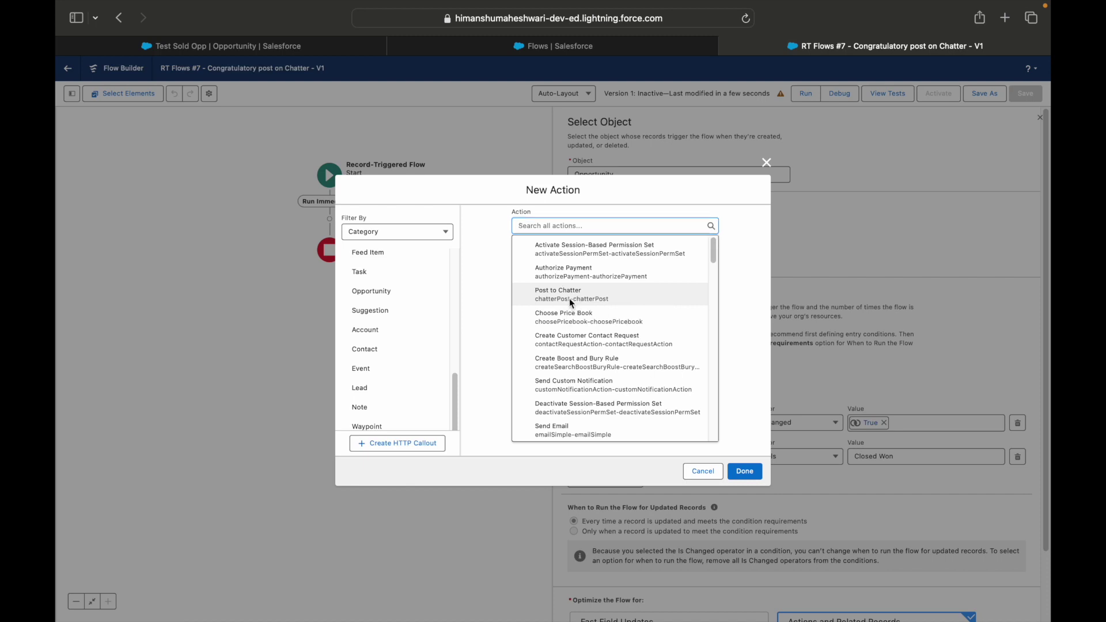
Step: Label the action 'Congratulate the team on the victory' and let the API name auto-fill
click(547, 217)
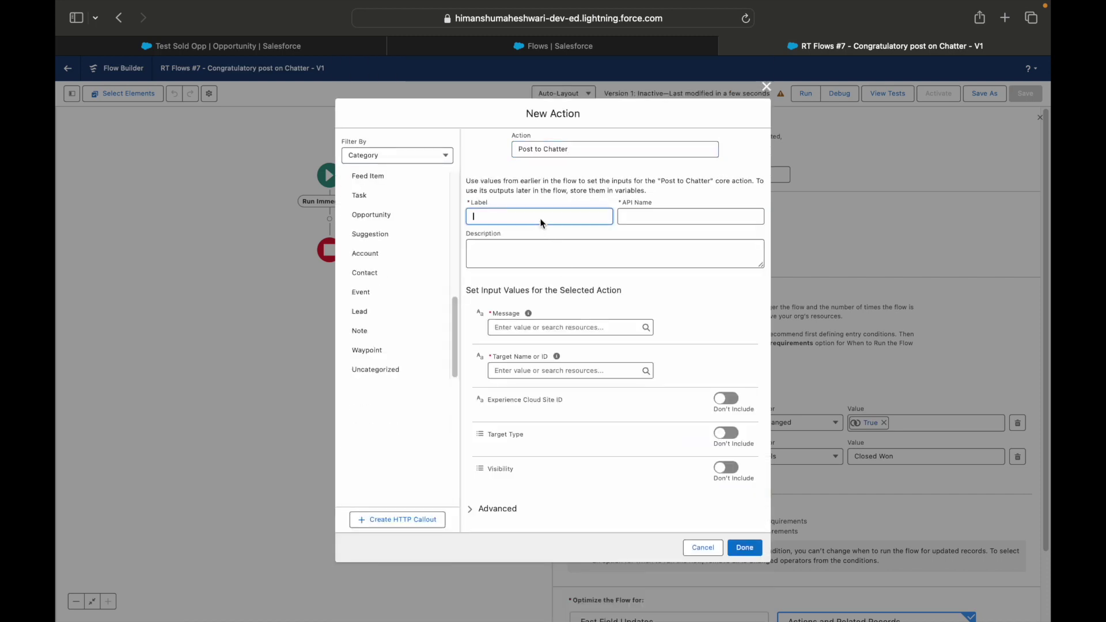
text(Congratulate the team on the victory)
key(Tab)
click(571, 246)
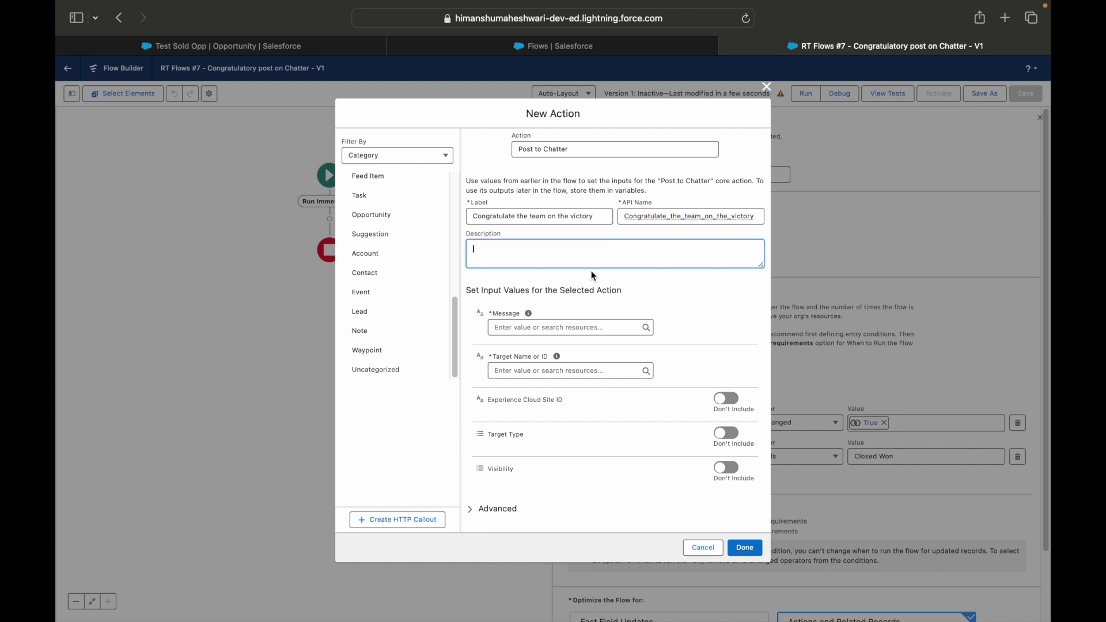
Step: Enter 'Hello World!' as the message and set Target Name or ID to {!$Record.Id}
click(526, 327)
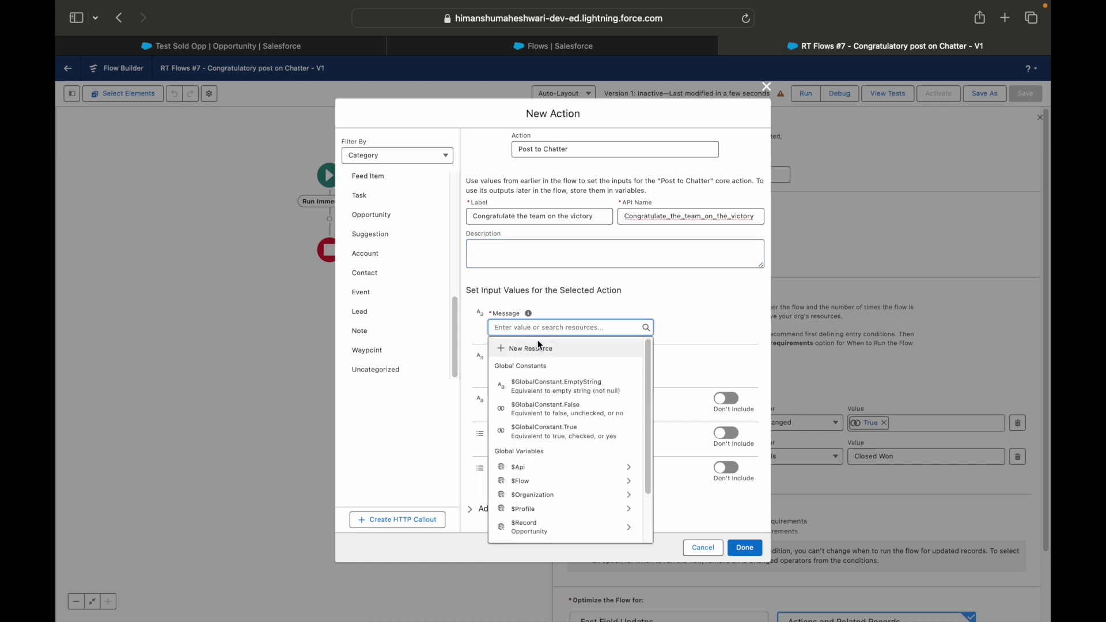
text(Hello W)
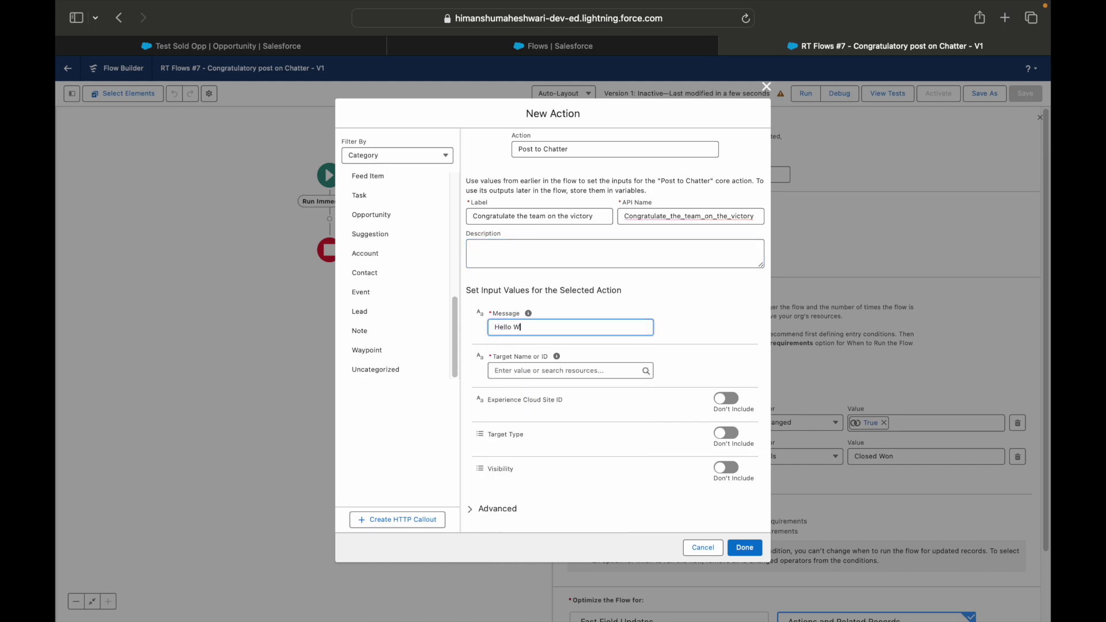
text(orld!)
click(712, 314)
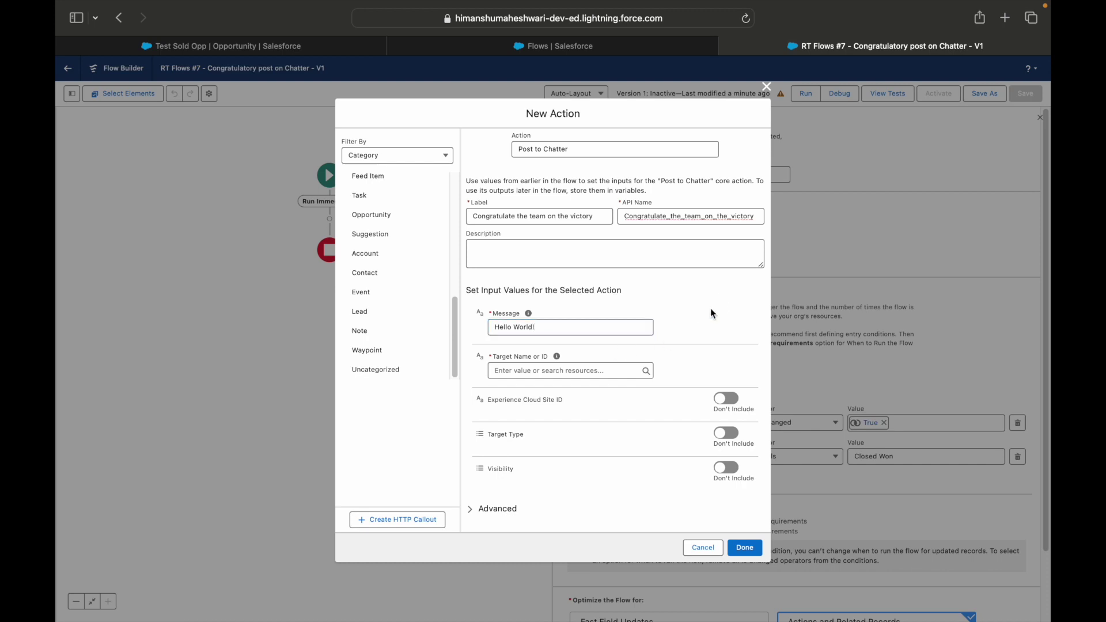
click(512, 371)
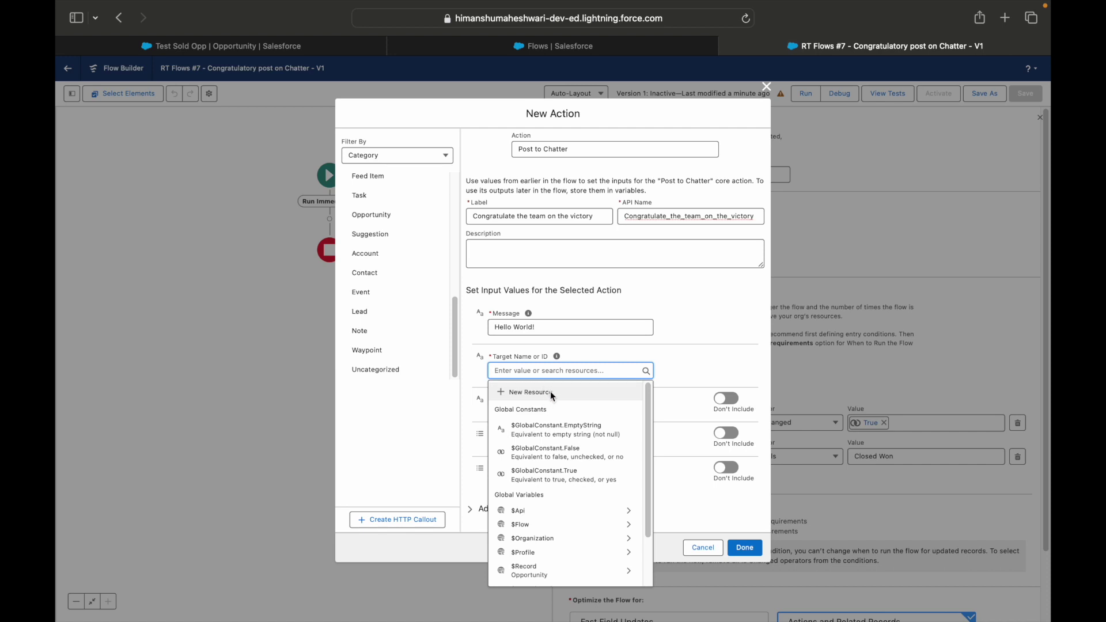
click(550, 567)
text(Id)
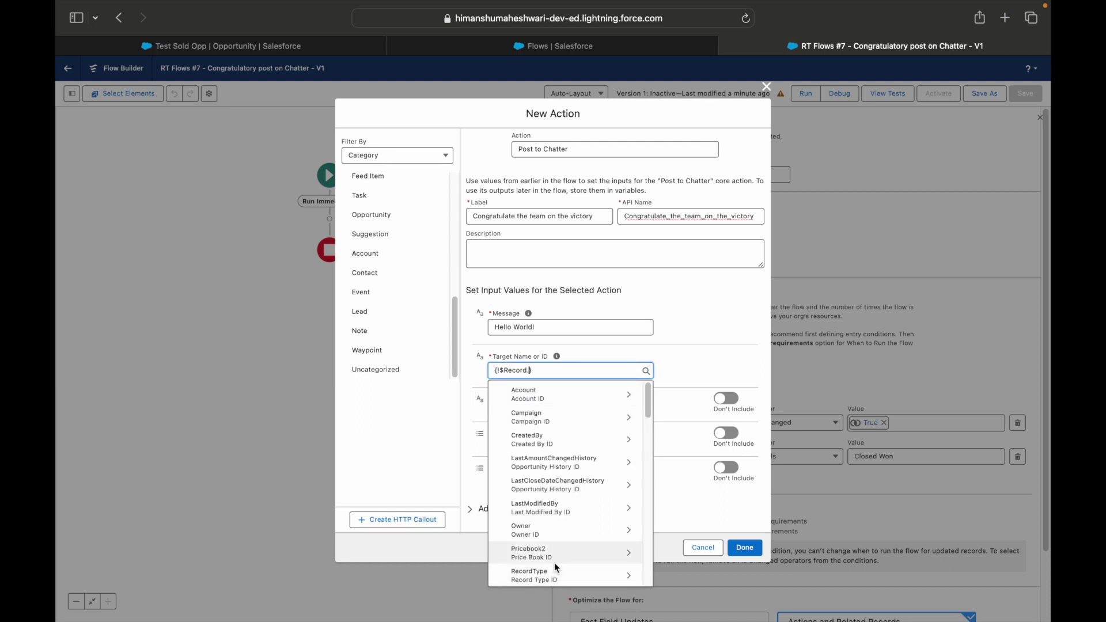
click(689, 358)
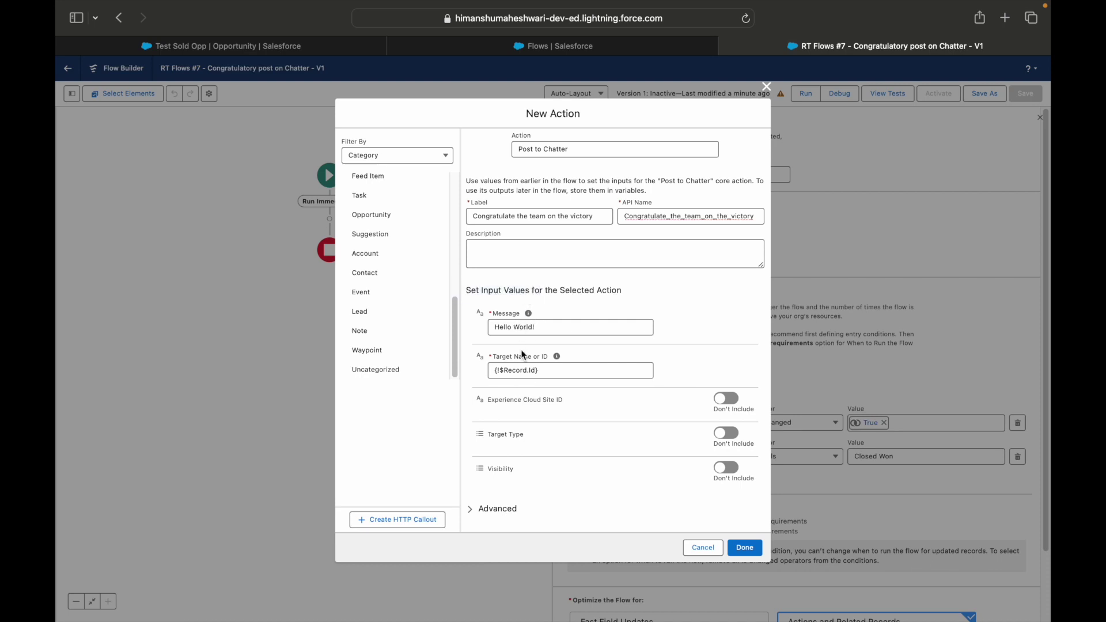
Step: Briefly include the Experience Cloud Site ID and Visibility inputs, then exclude both again
click(735, 399)
click(561, 418)
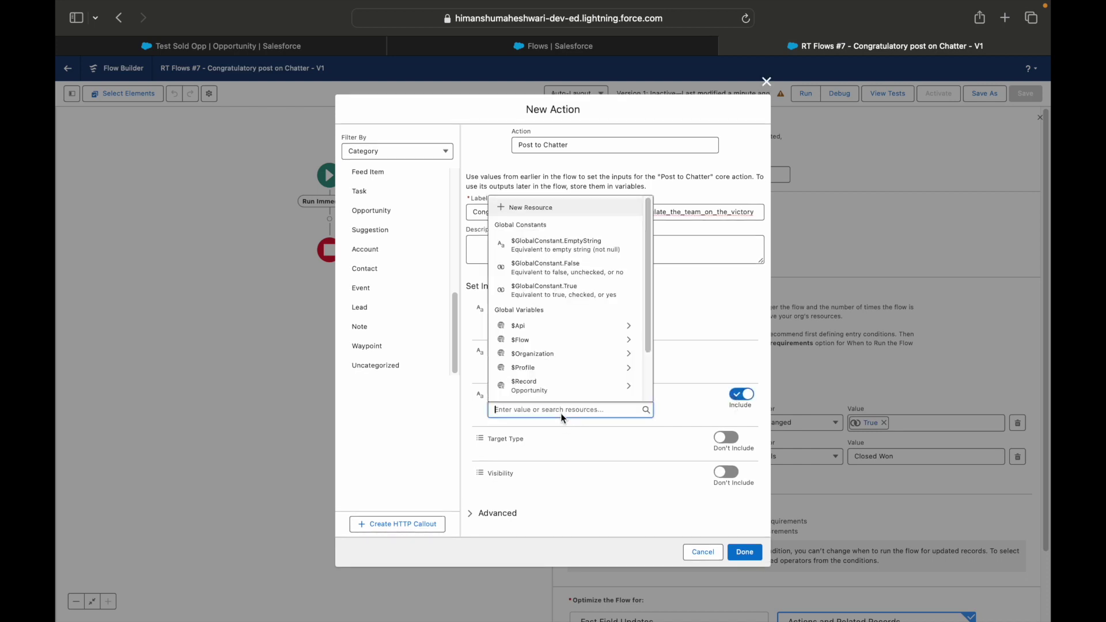
click(738, 397)
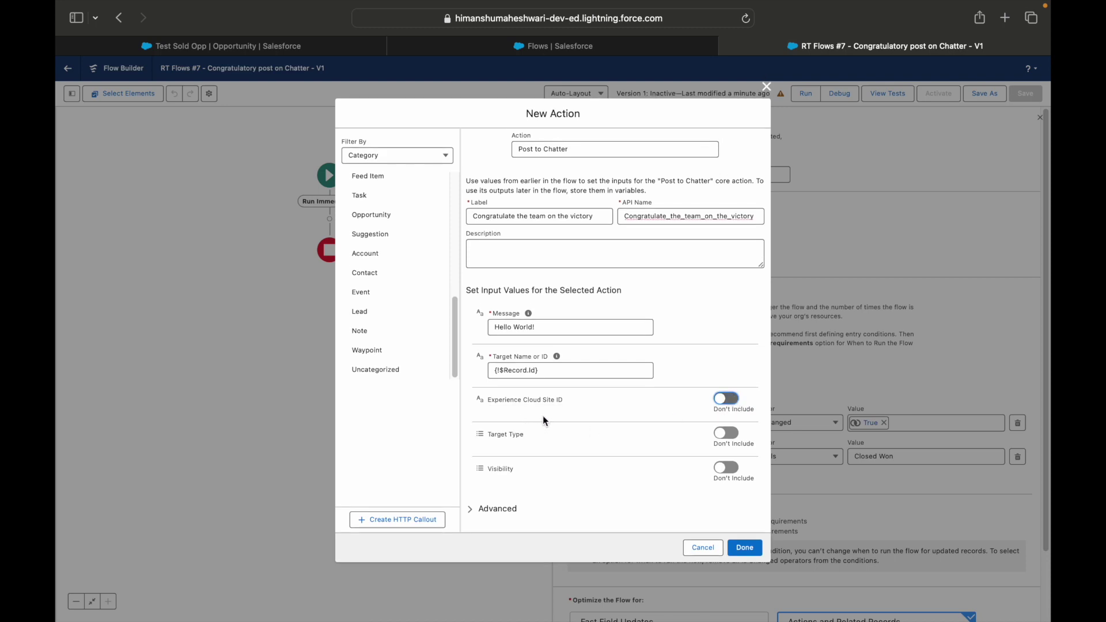
click(727, 468)
click(546, 478)
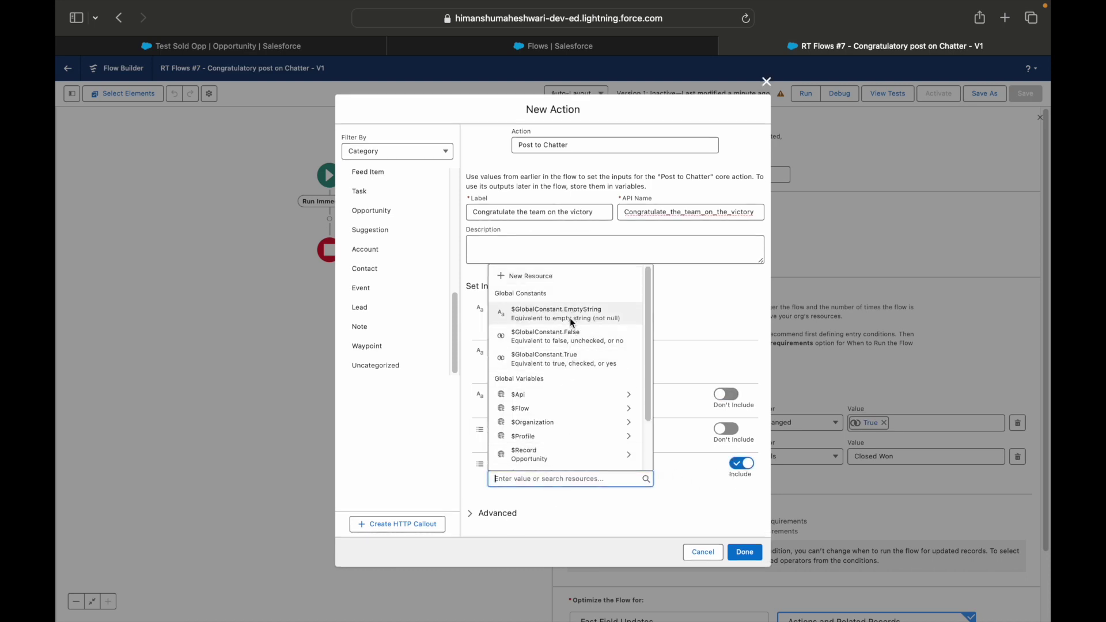
click(742, 467)
click(742, 461)
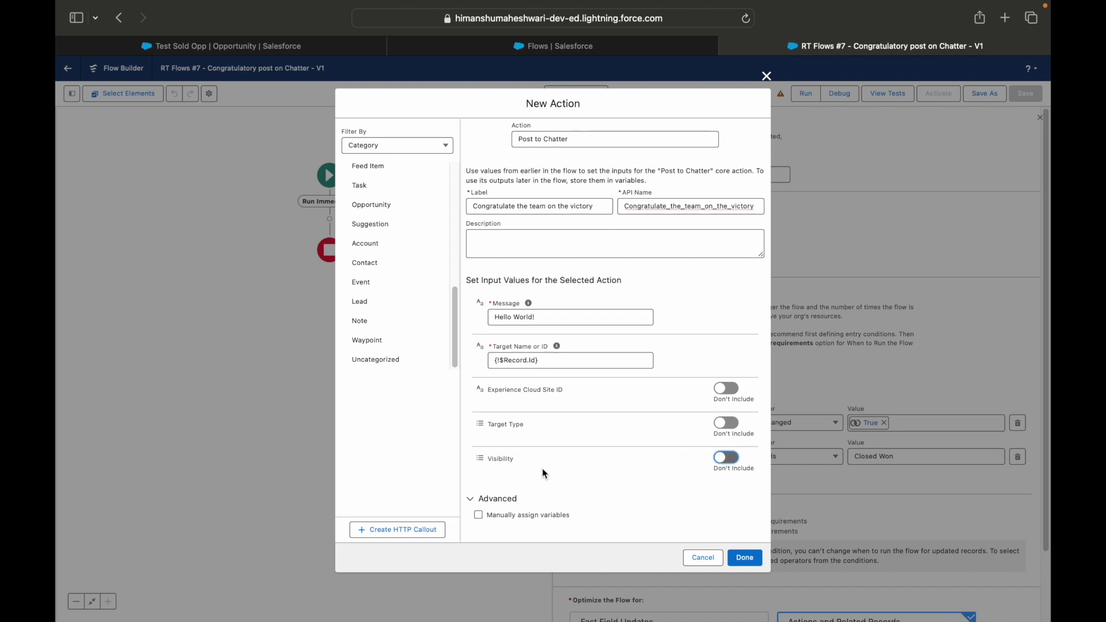
Step: Delete 'Hello World!' from the Message field and start a new resource for it
triple_click(553, 319)
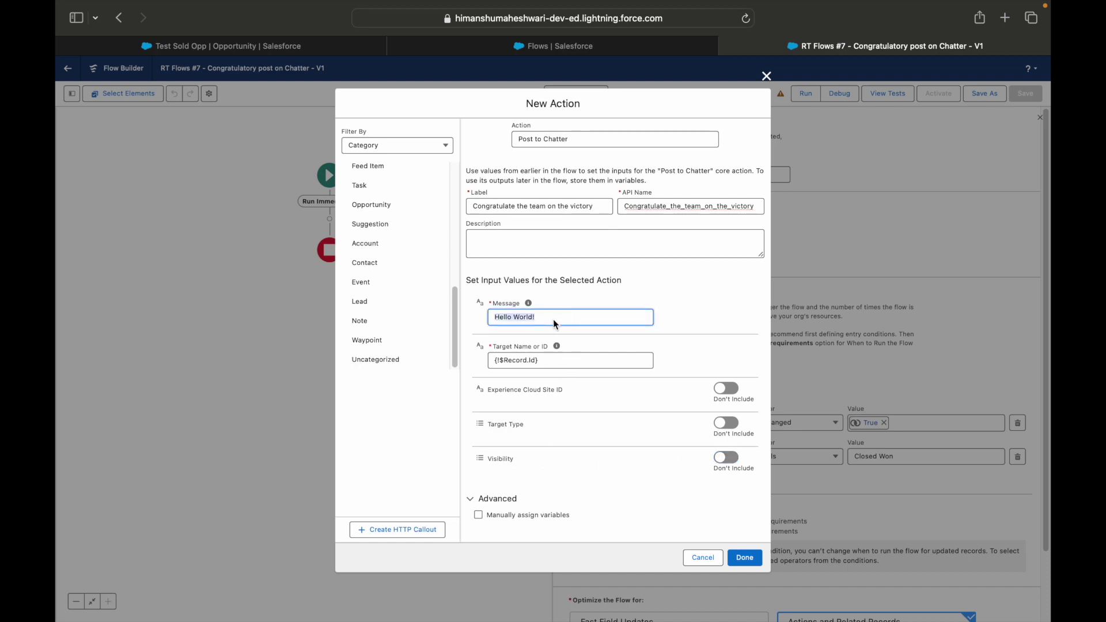
key(BackSpace)
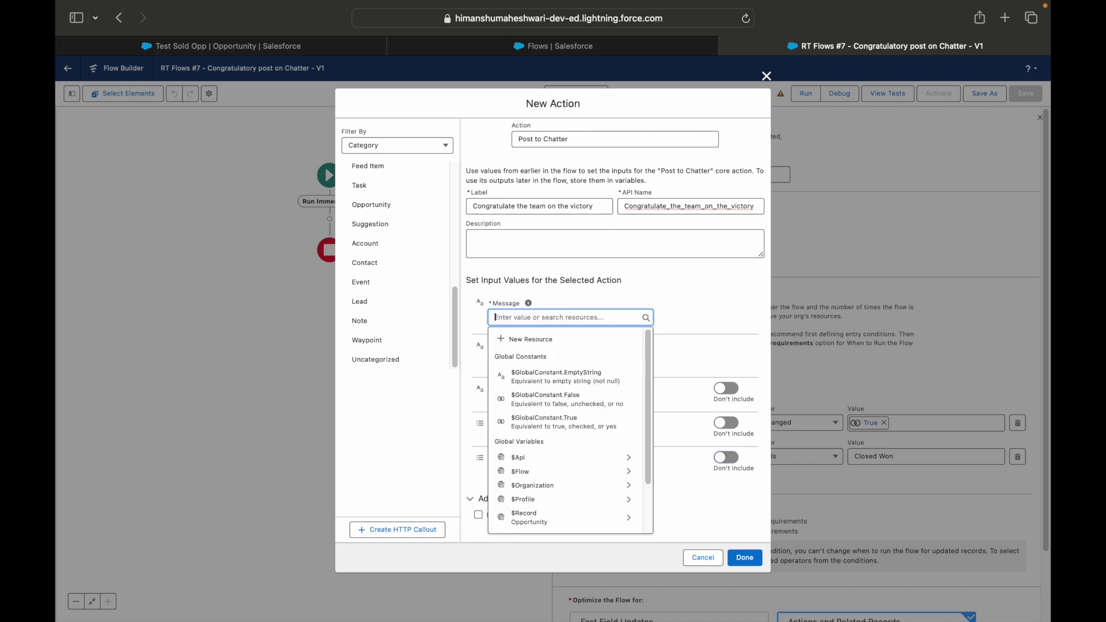
click(534, 339)
Step: Create Text constant CongratulatoryMessage with value 'This is huge! Congratulations on the big win!'
click(400, 295)
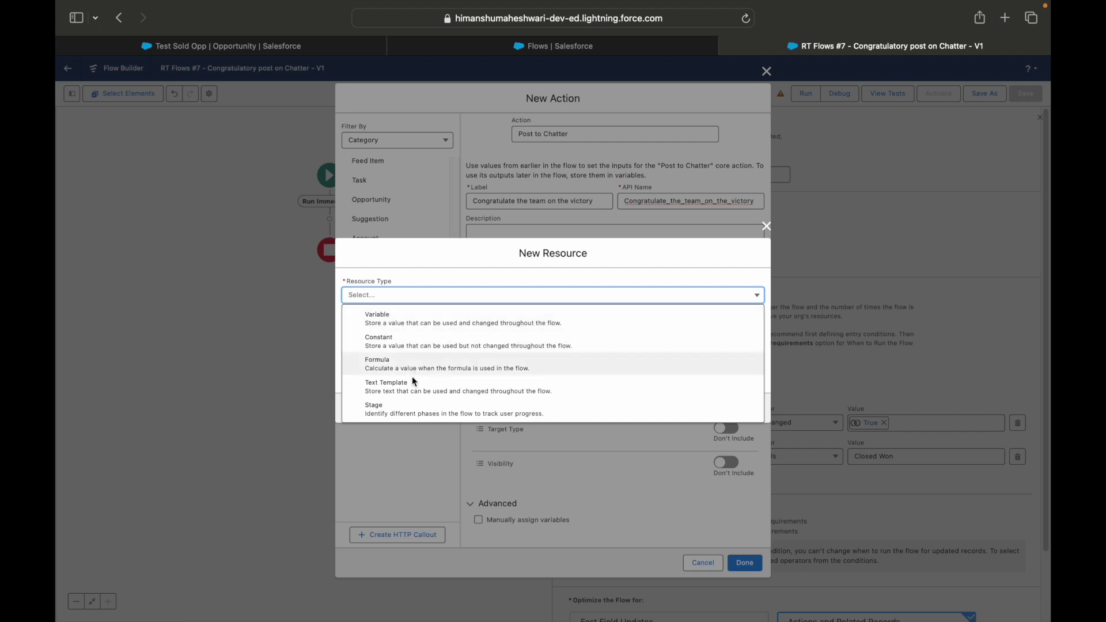
click(433, 343)
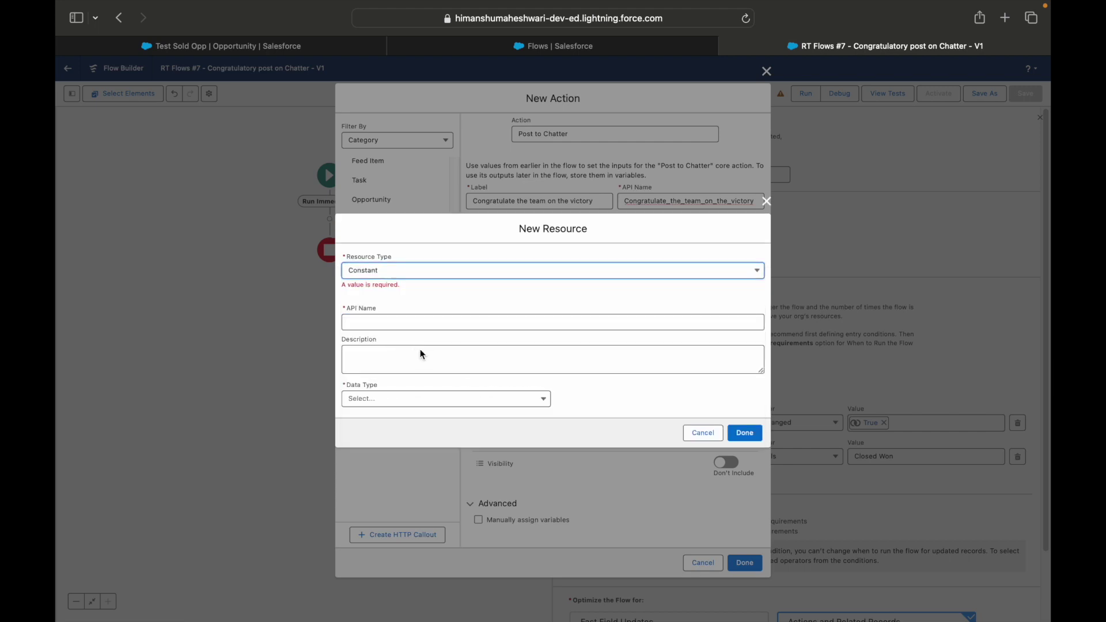
click(398, 324)
text(Con)
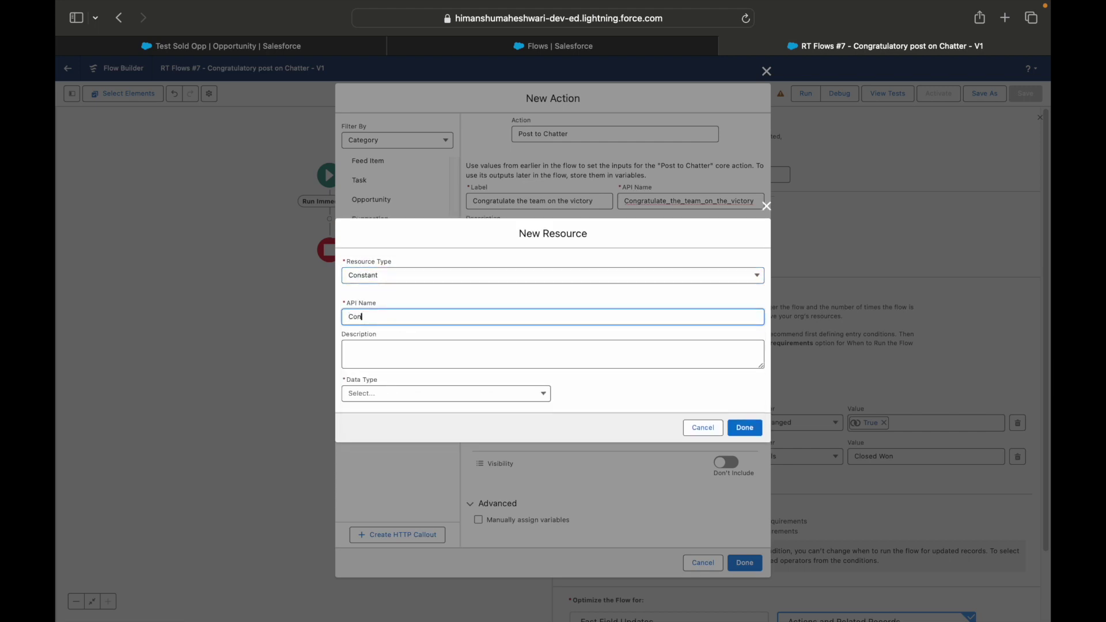
text(gratulatoryMessage)
click(378, 394)
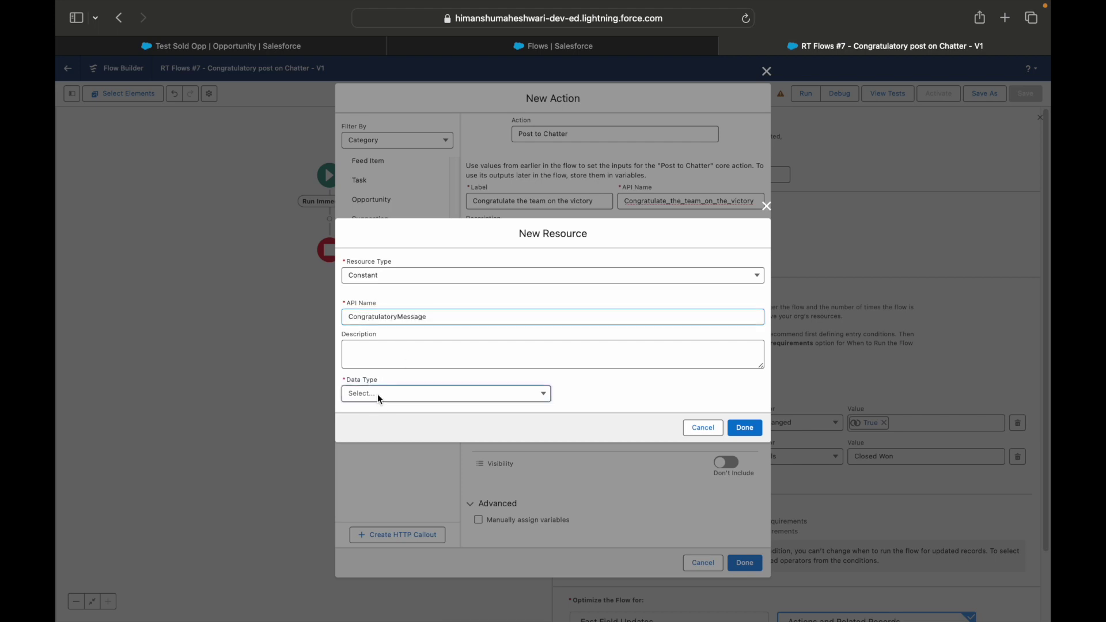
click(372, 416)
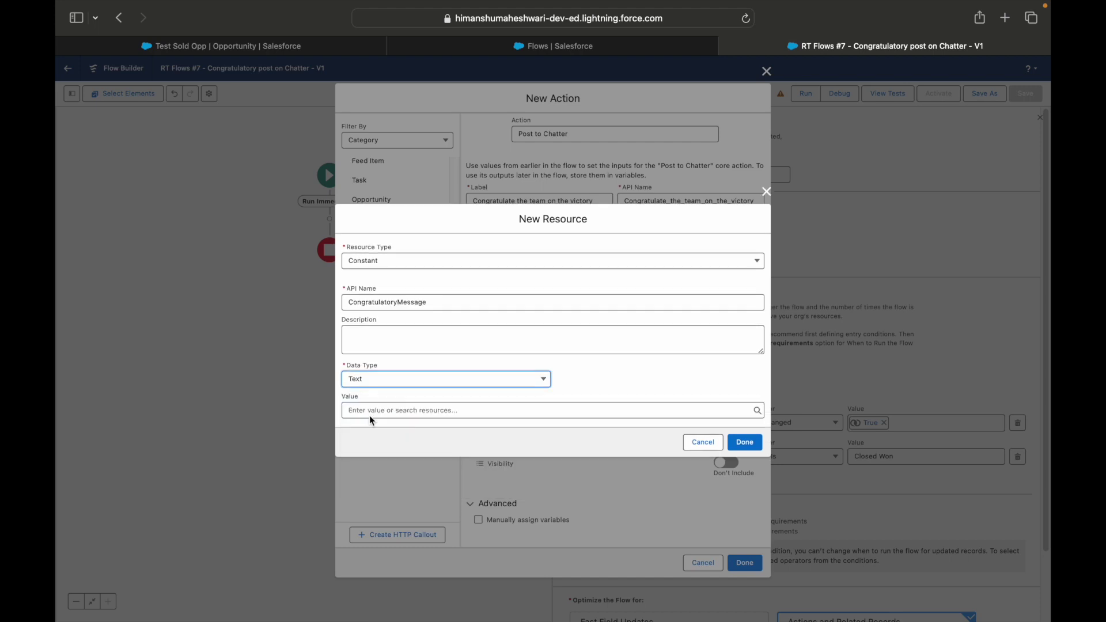
click(385, 412)
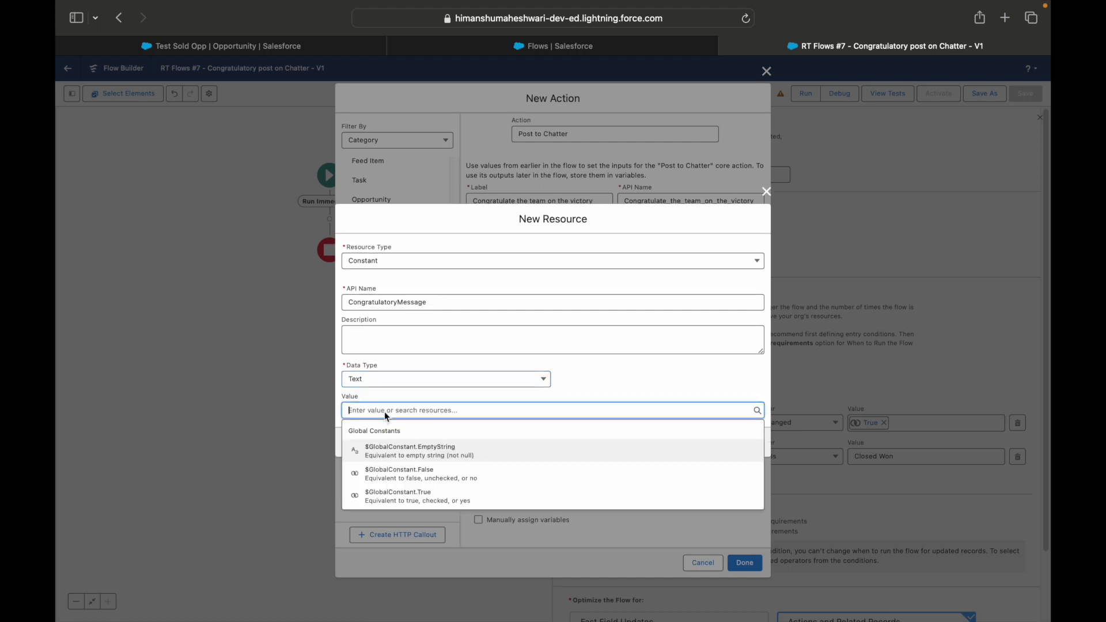
text(Thi)
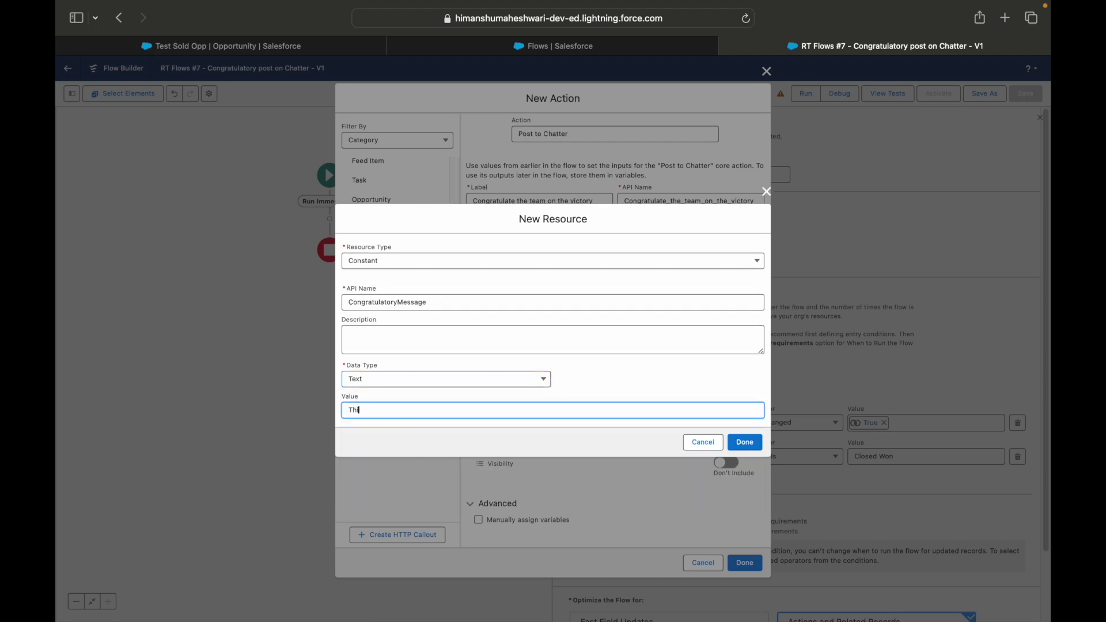
text(s is huge! Congratulations on the big win!)
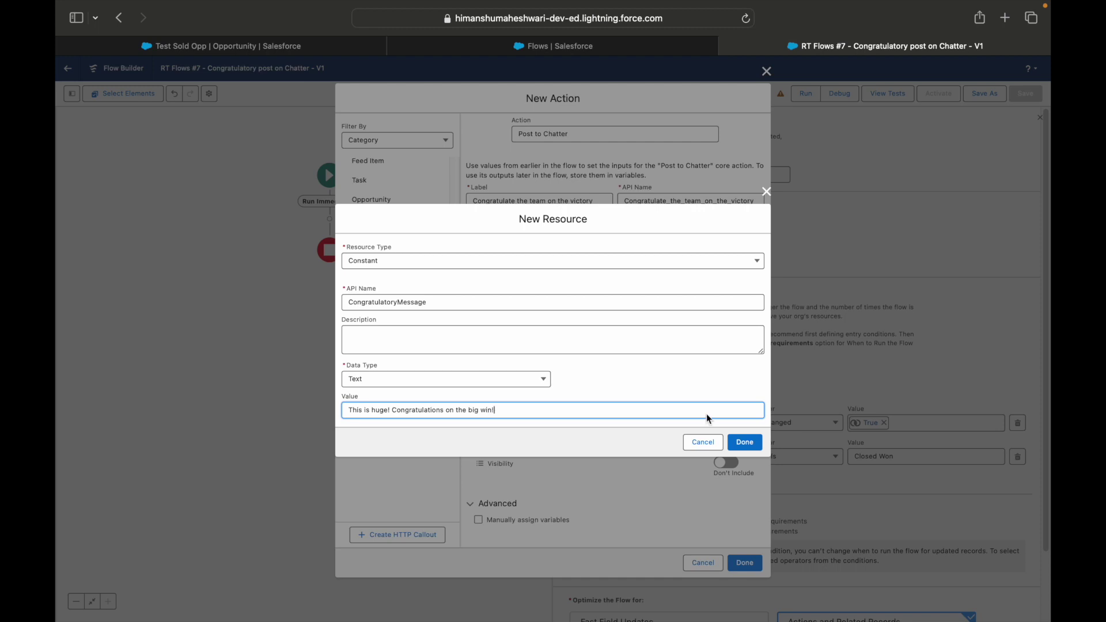
click(660, 372)
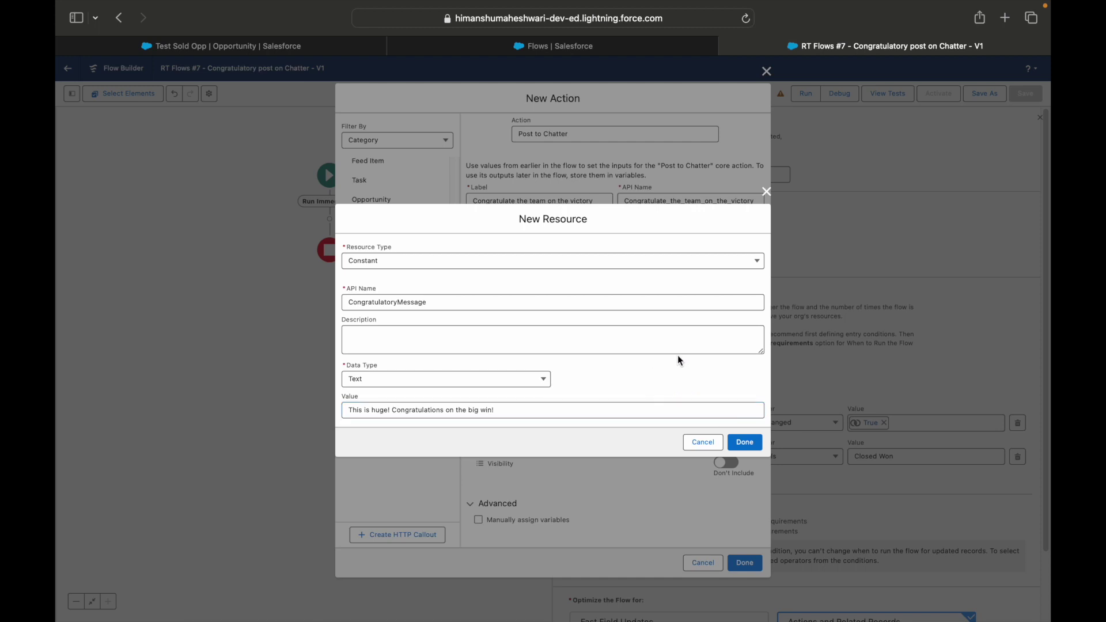
click(747, 442)
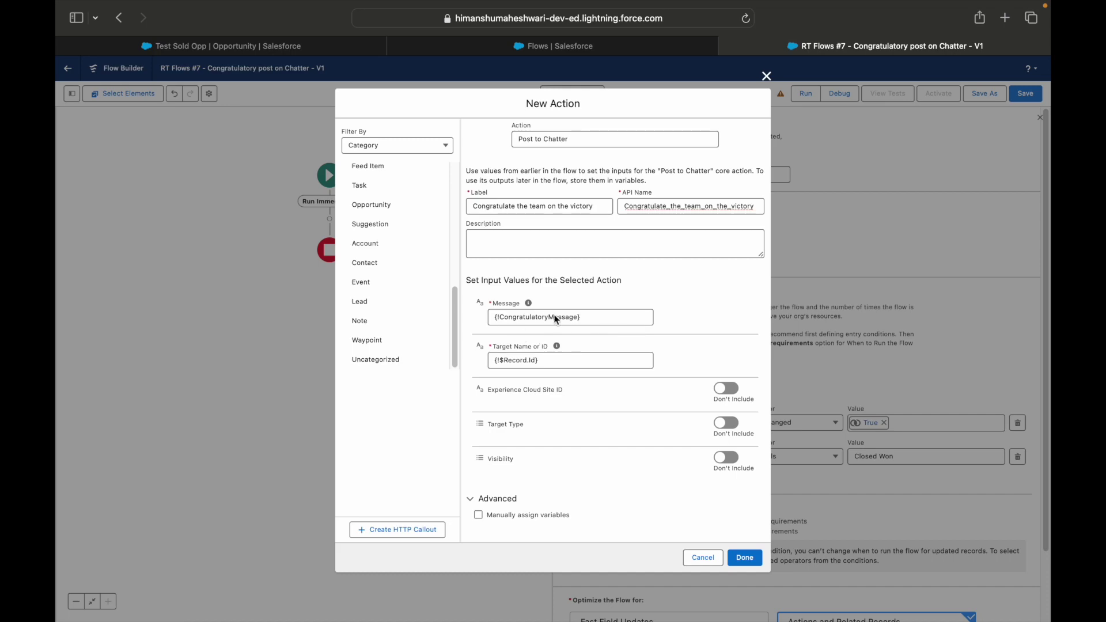
Step: Save and activate the flow with its Post to Chatter action, then begin closing Test Sold Opp
click(747, 557)
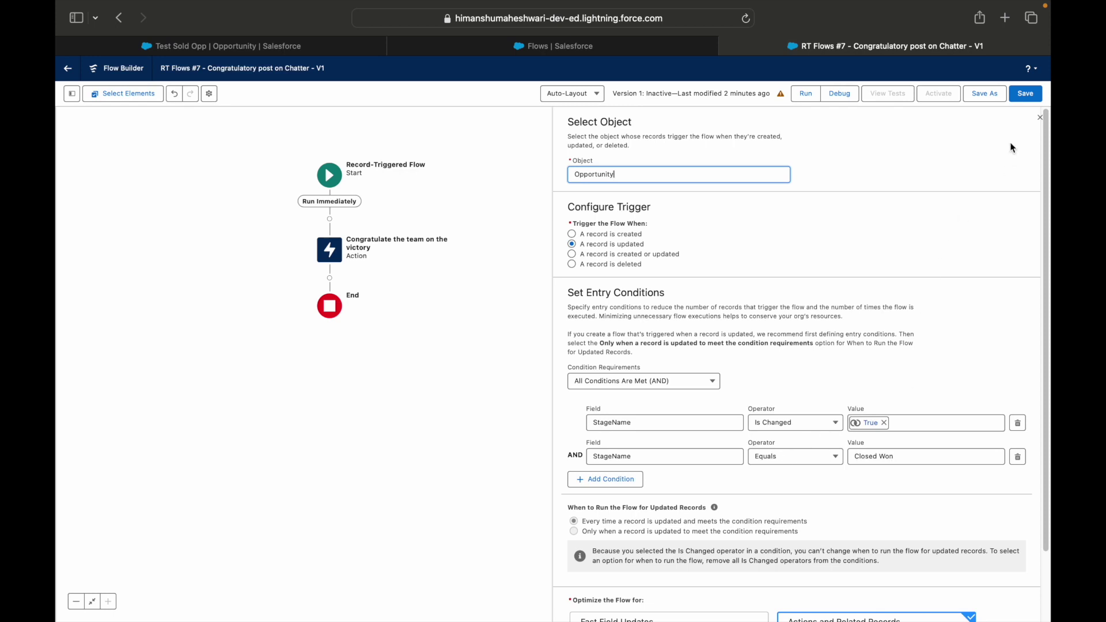
click(1026, 93)
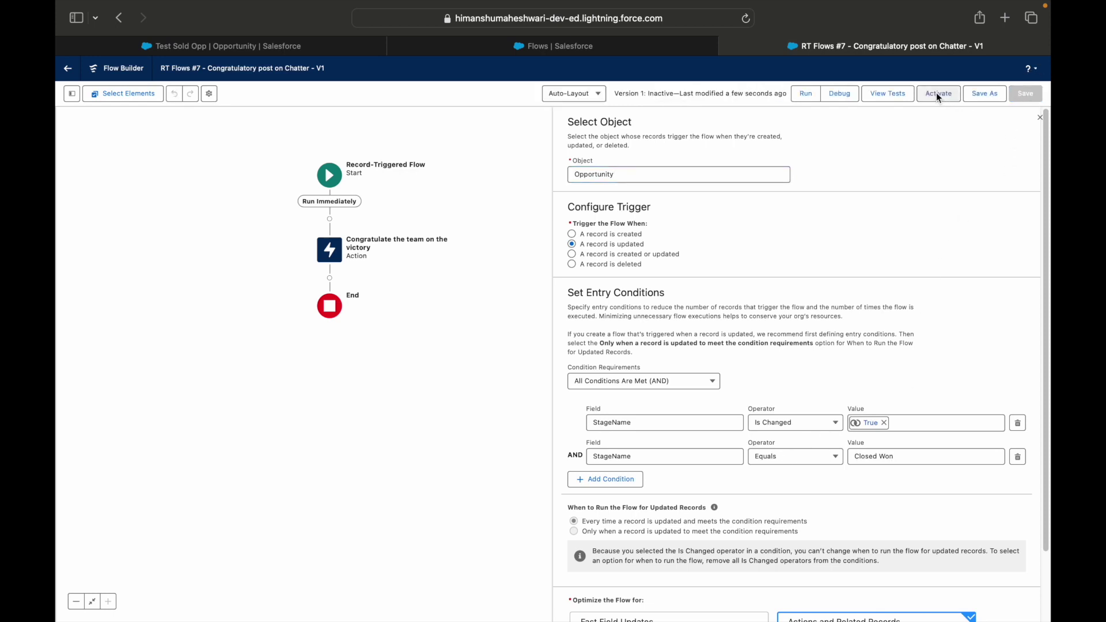
click(937, 95)
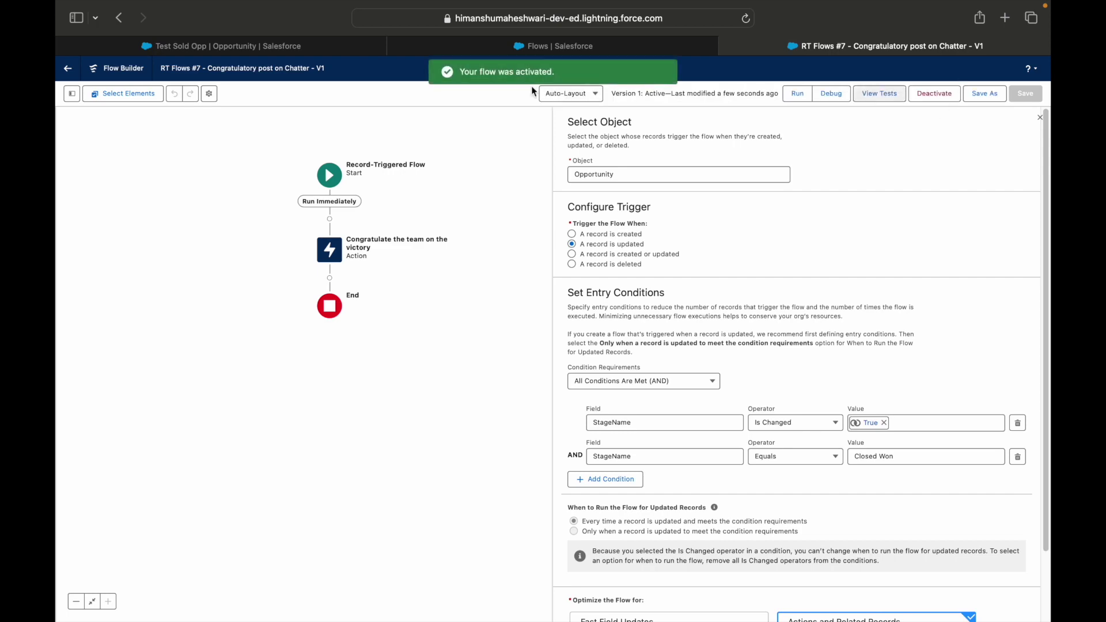
click(324, 45)
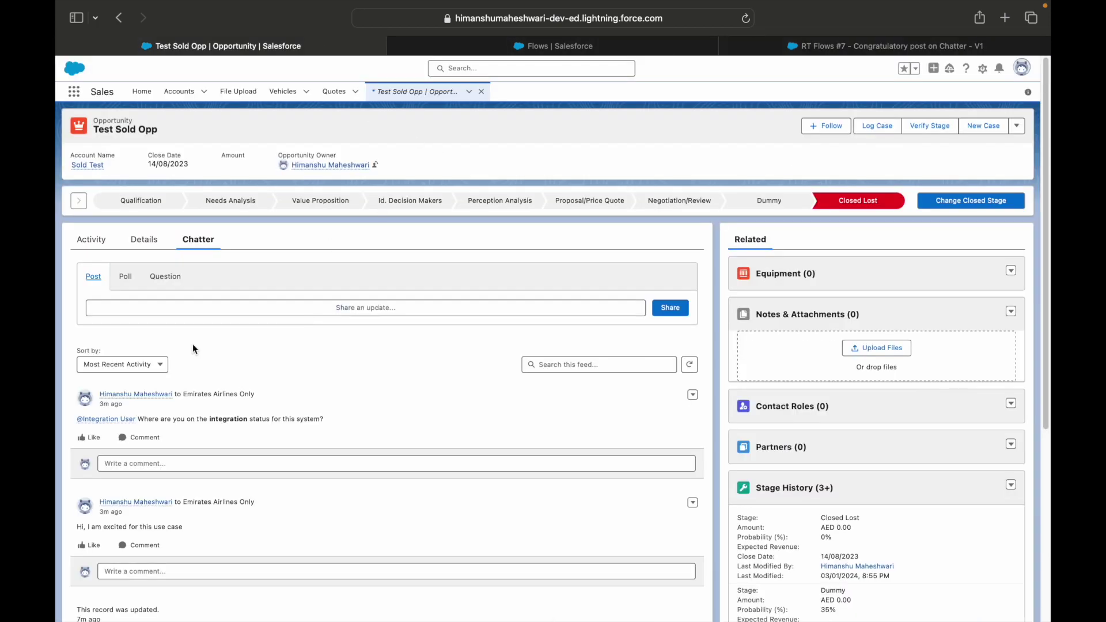
click(956, 199)
Step: Change Test Sold Opp's closed stage from Closed Lost to Closed Won and save
click(565, 335)
click(459, 321)
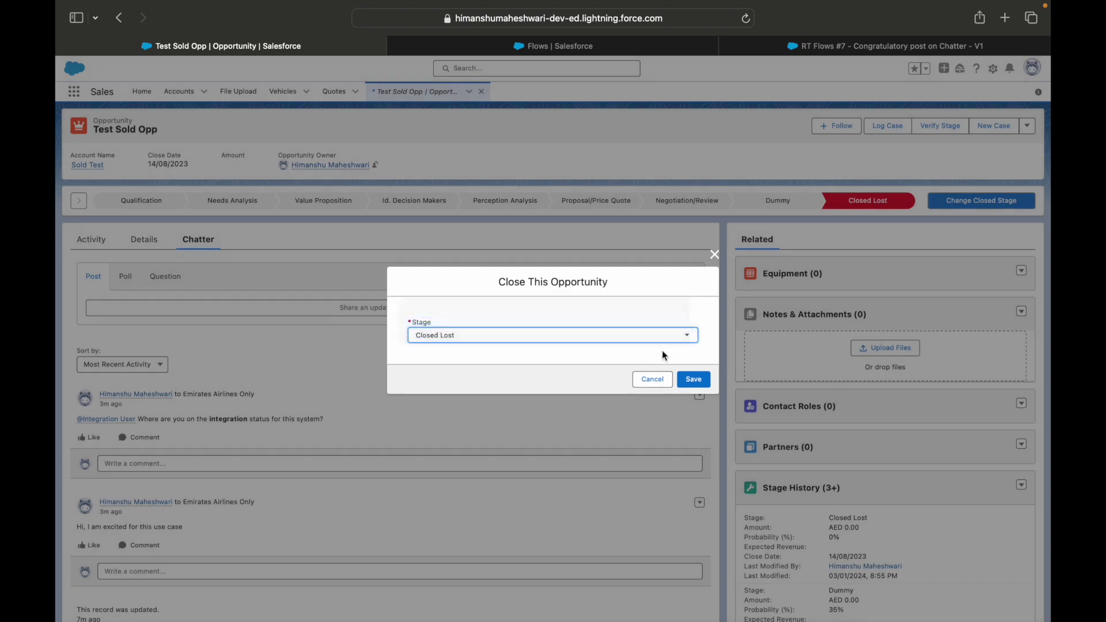
click(693, 379)
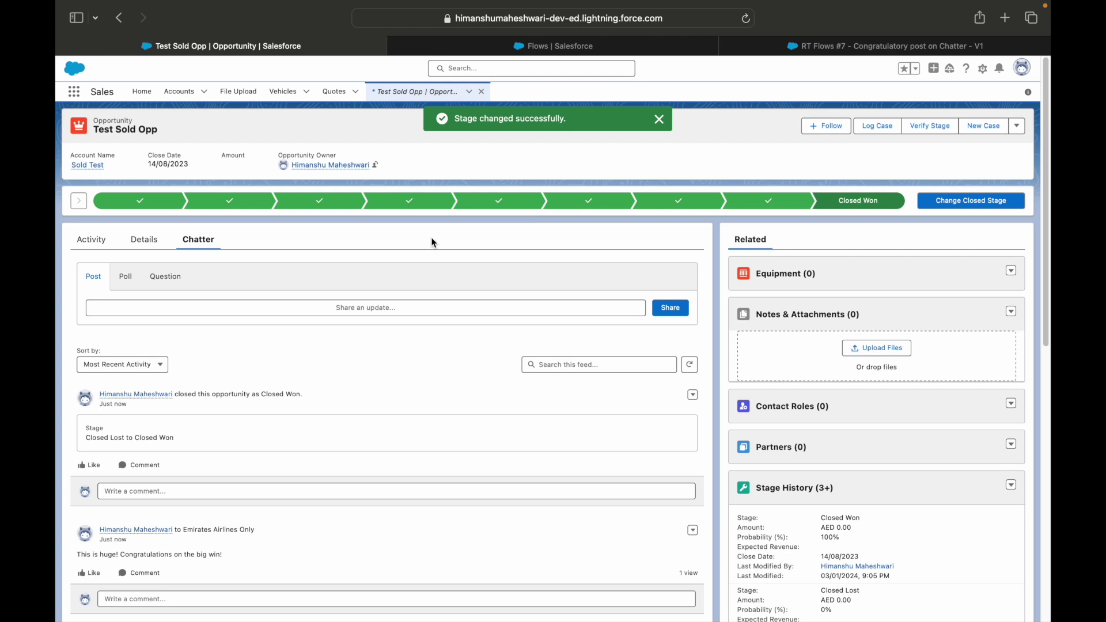
Step: Check the Chatter feed for the new congratulatory post, highlighting its text
scroll(266, 513, down, 3)
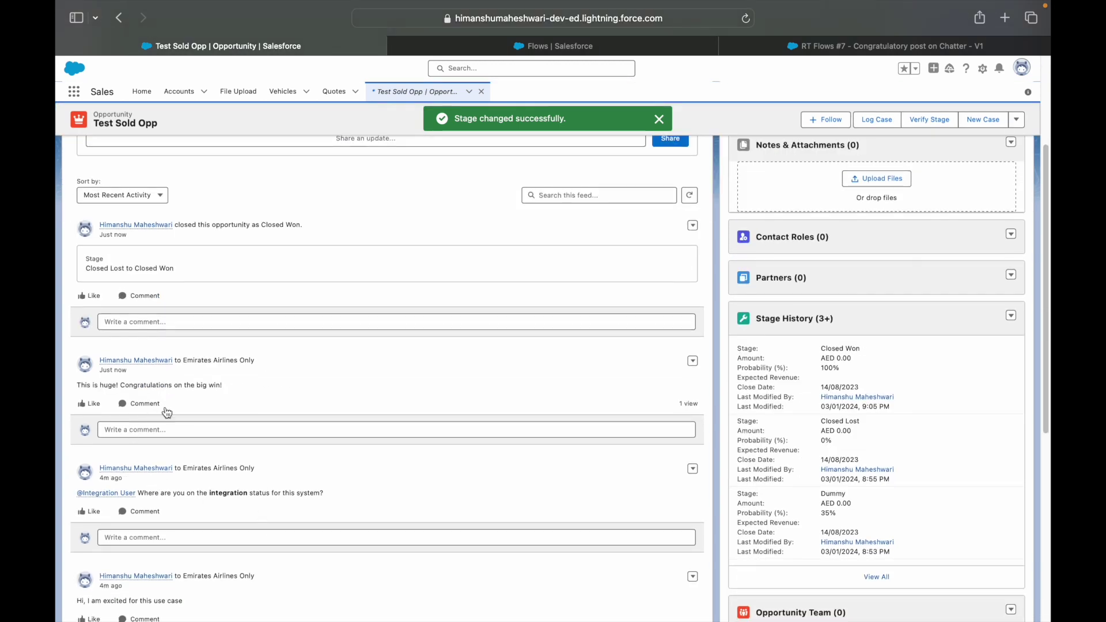
drag(225, 384, 69, 386)
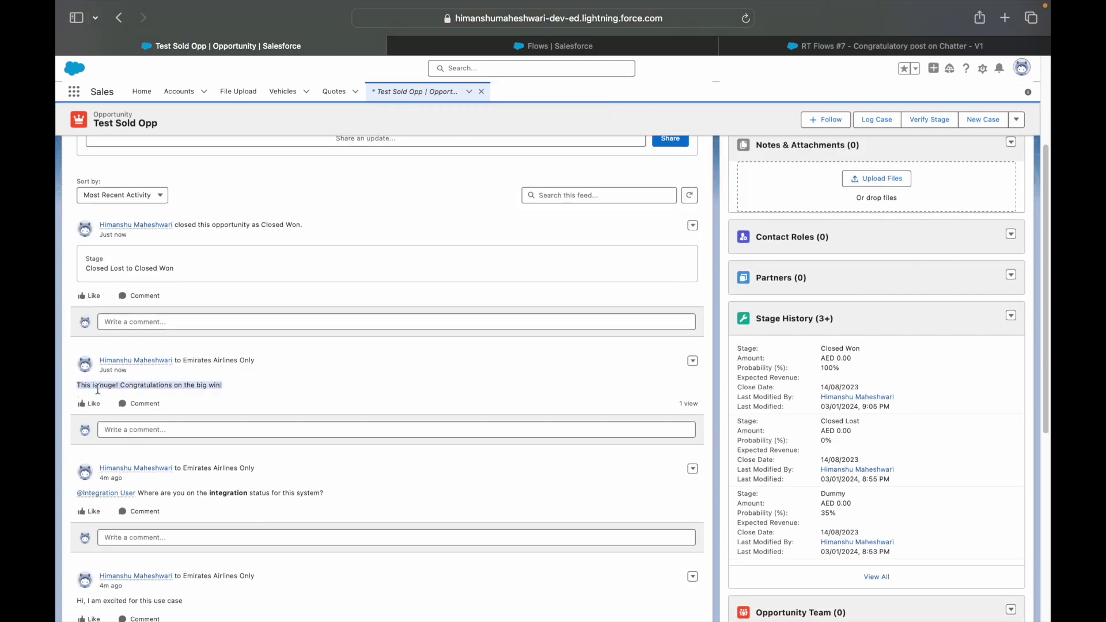
click(146, 383)
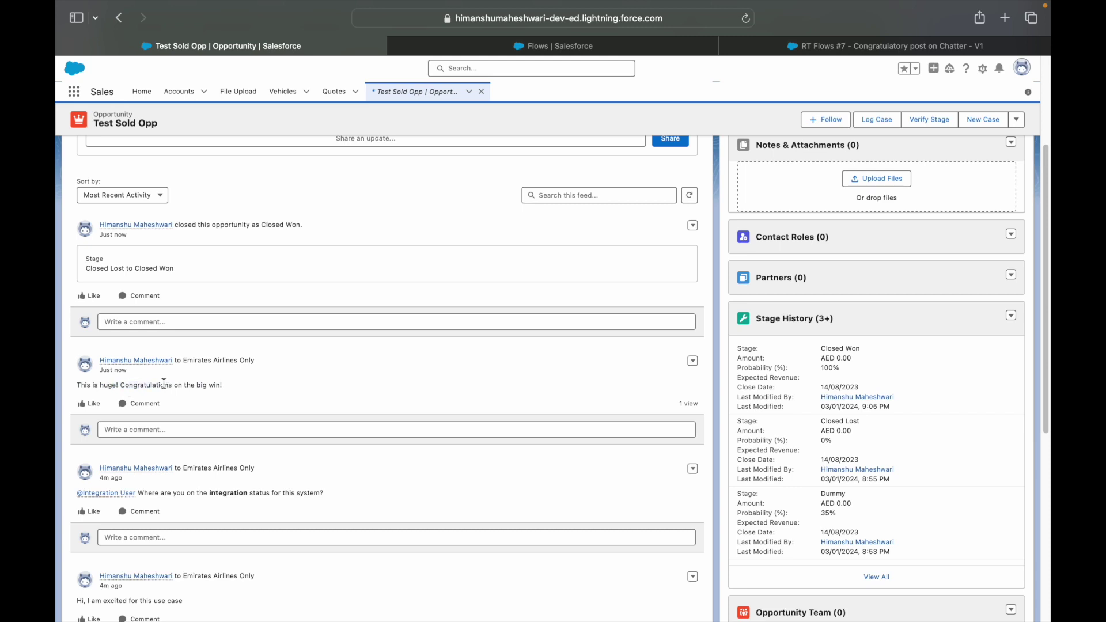
drag(164, 385, 239, 389)
scroll(227, 395, up, 3)
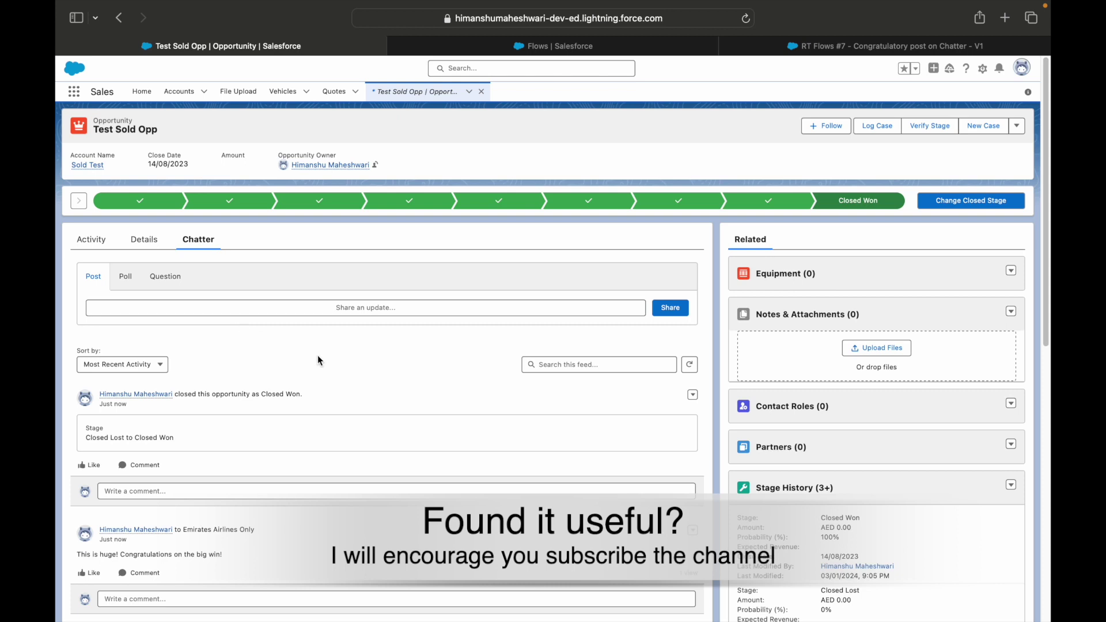
scroll(295, 477, down, 2)
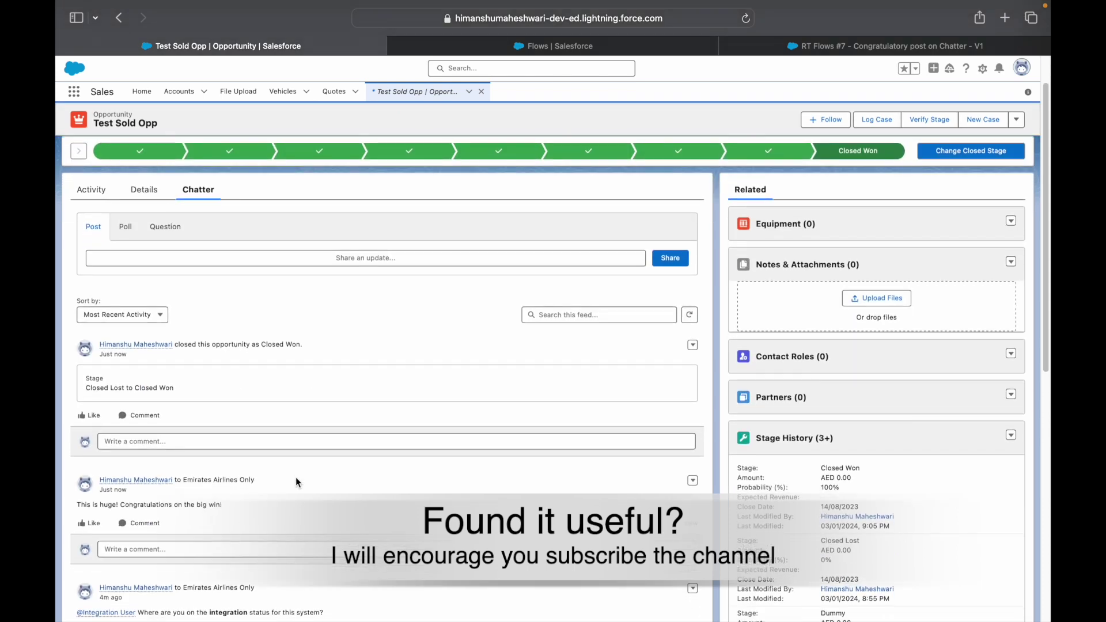
drag(227, 509, 73, 507)
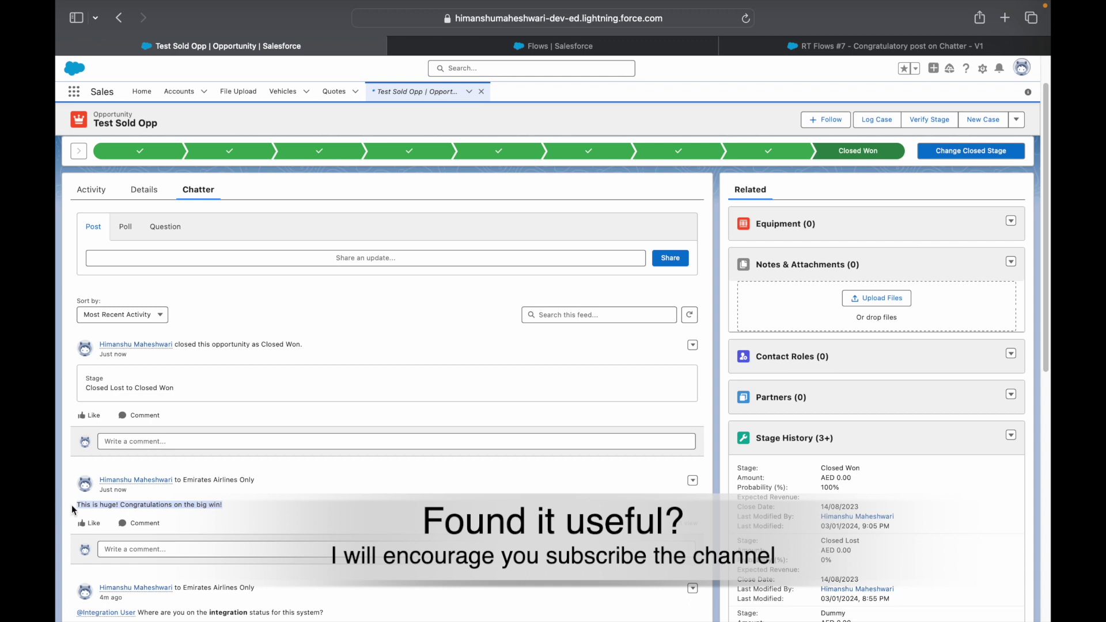
click(268, 503)
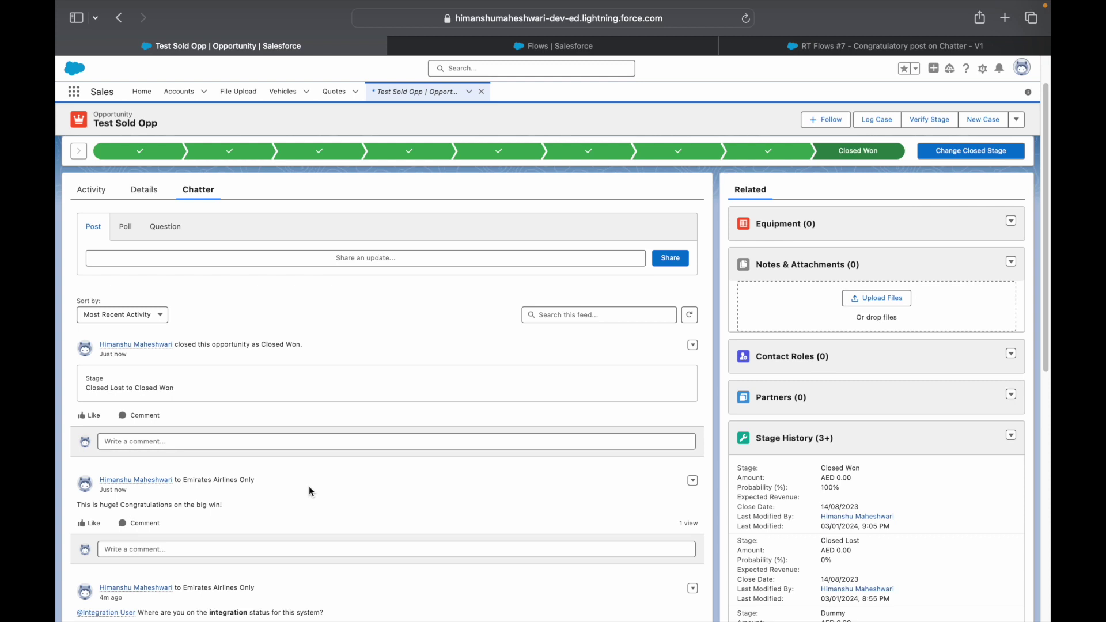
click(833, 46)
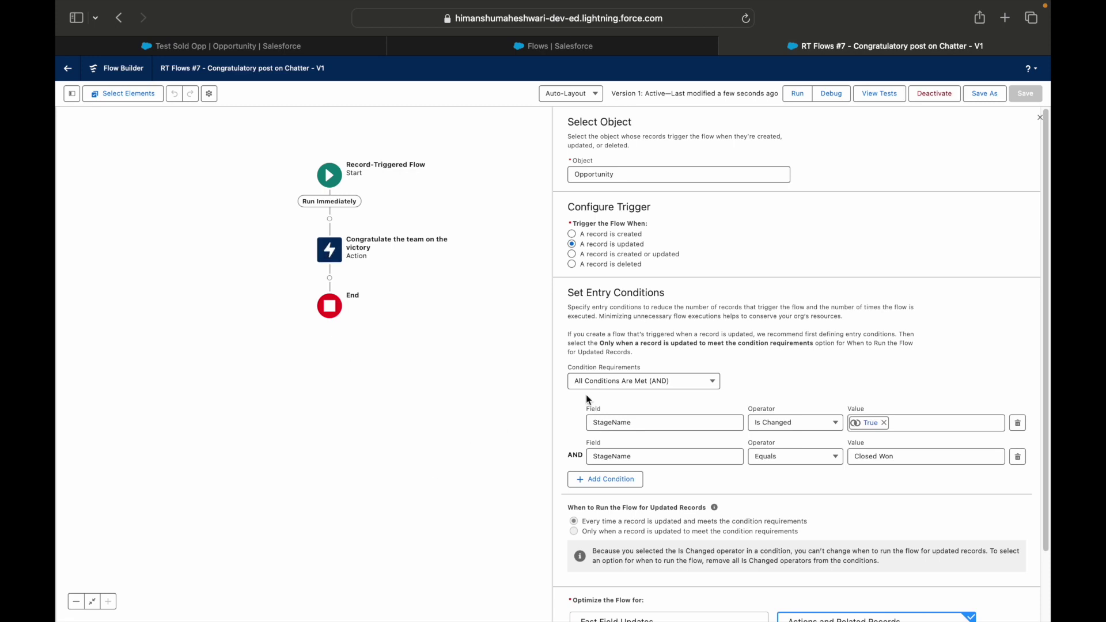
Step: Reopen the Start element's trigger details and open its settings for editing
click(1040, 118)
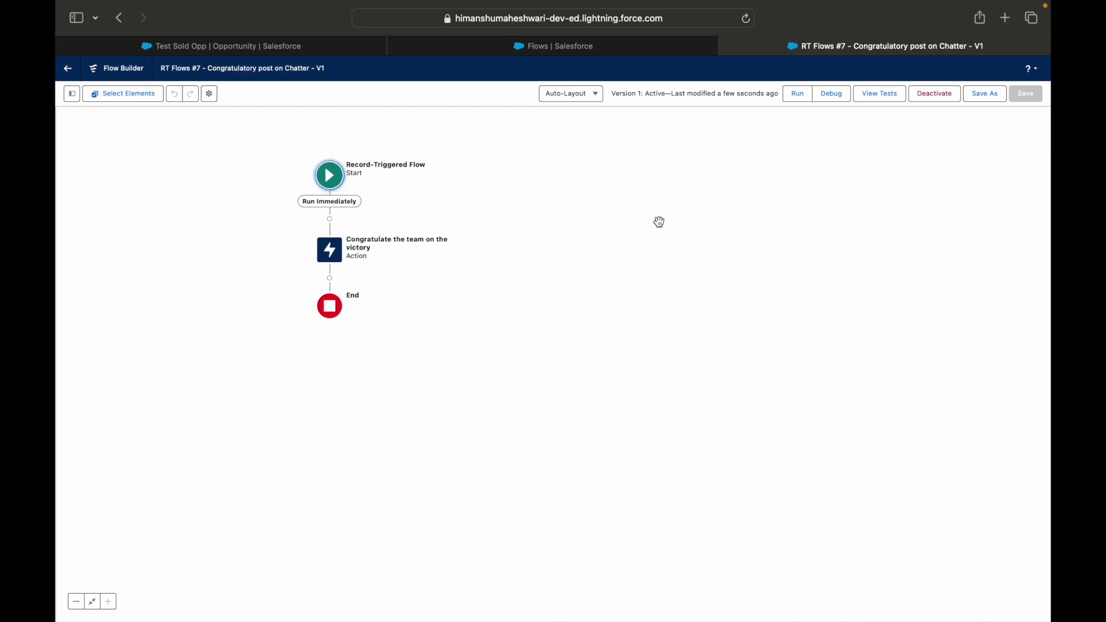
click(329, 179)
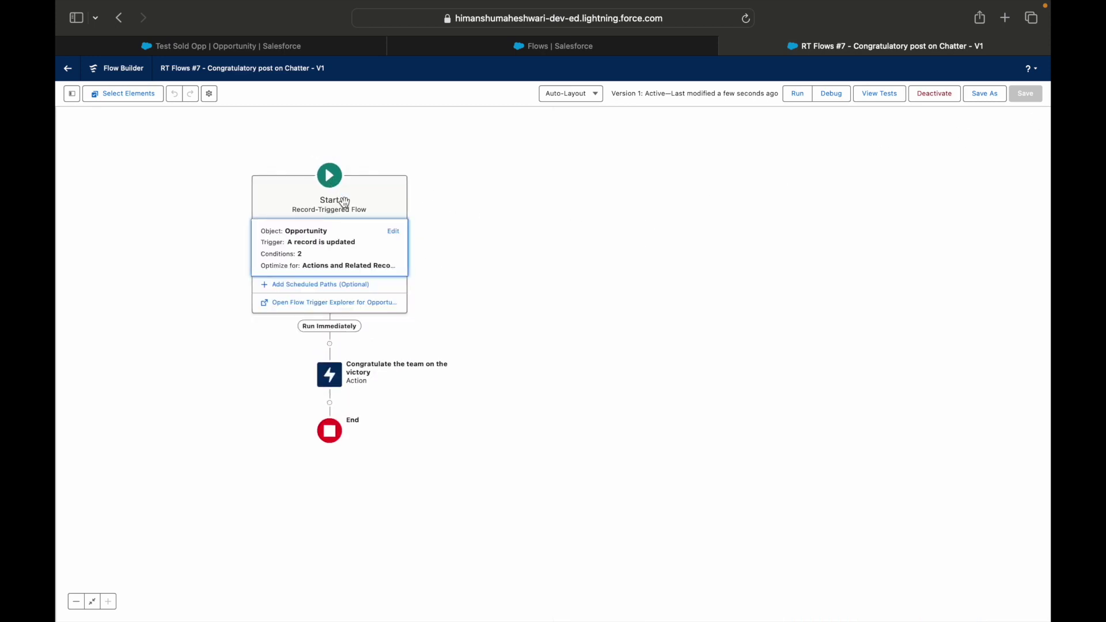
click(451, 279)
click(326, 170)
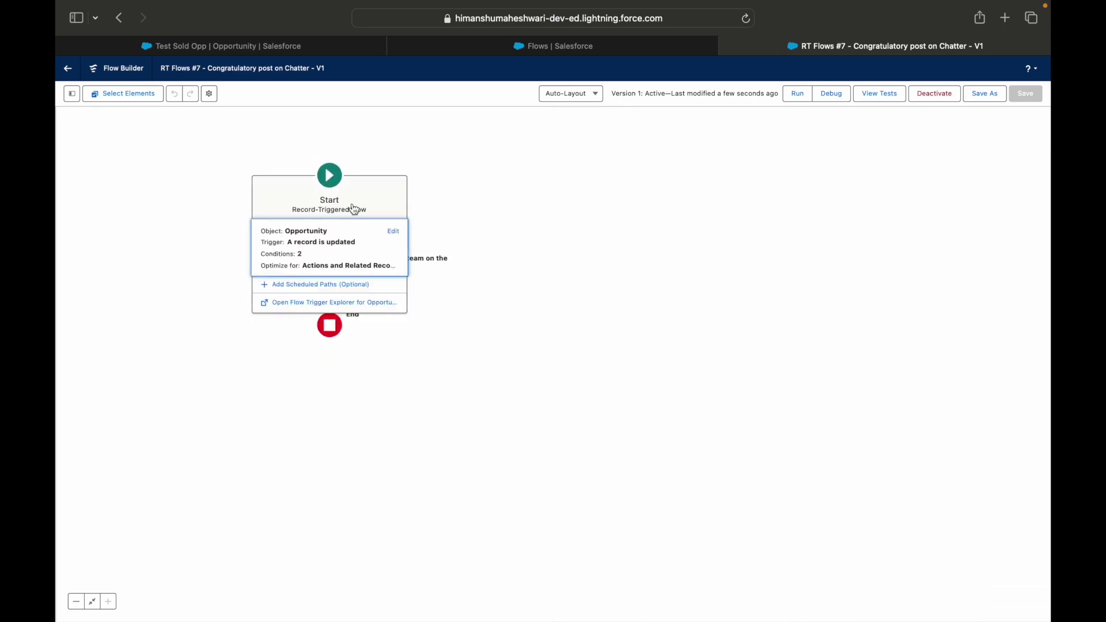
click(392, 234)
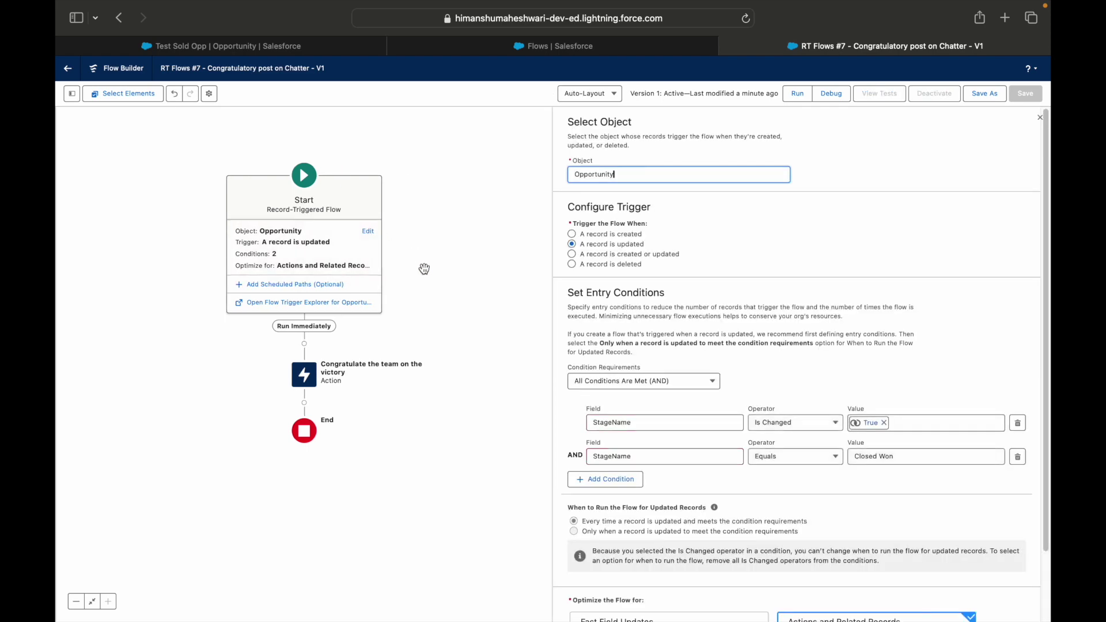
Step: Enable the Run Asynchronously path in the Start element's settings
scroll(737, 459, down, 3)
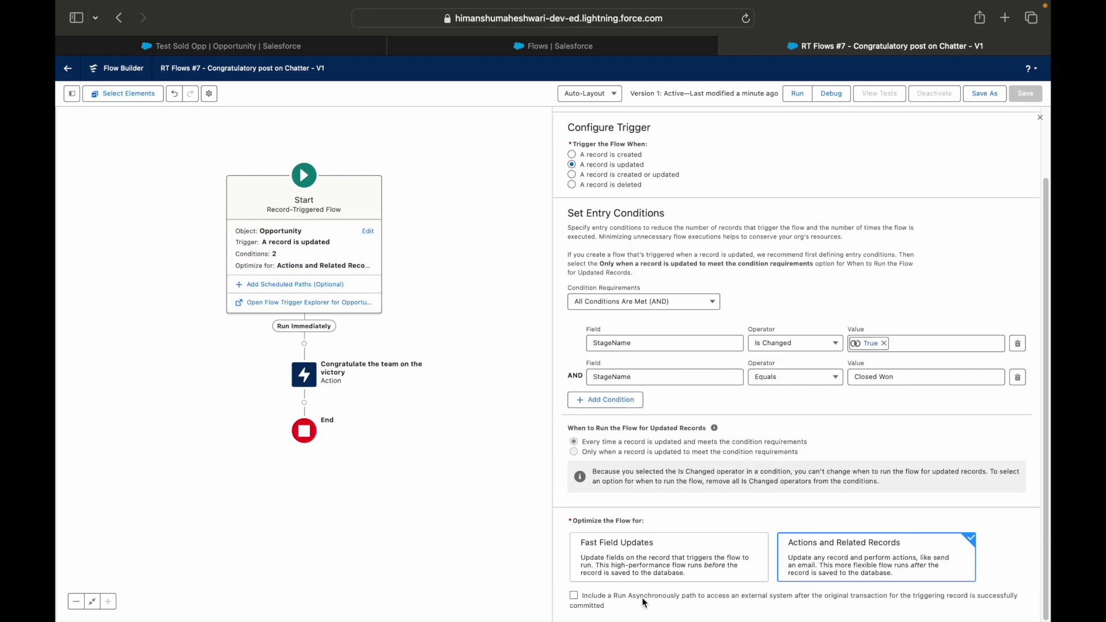
click(618, 599)
drag(618, 599, 691, 599)
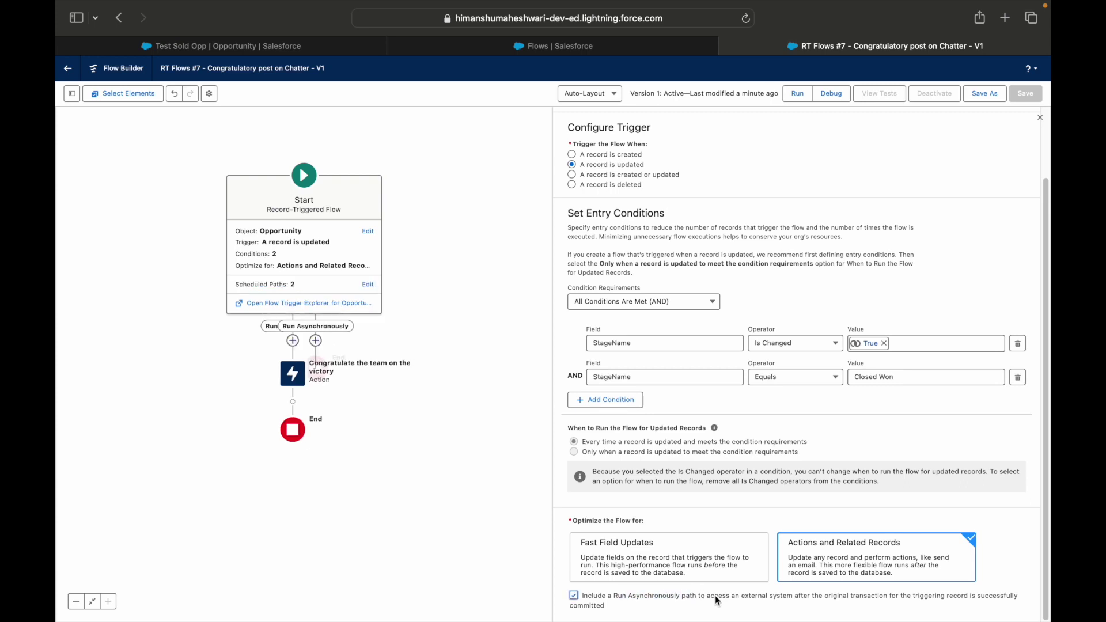
click(617, 597)
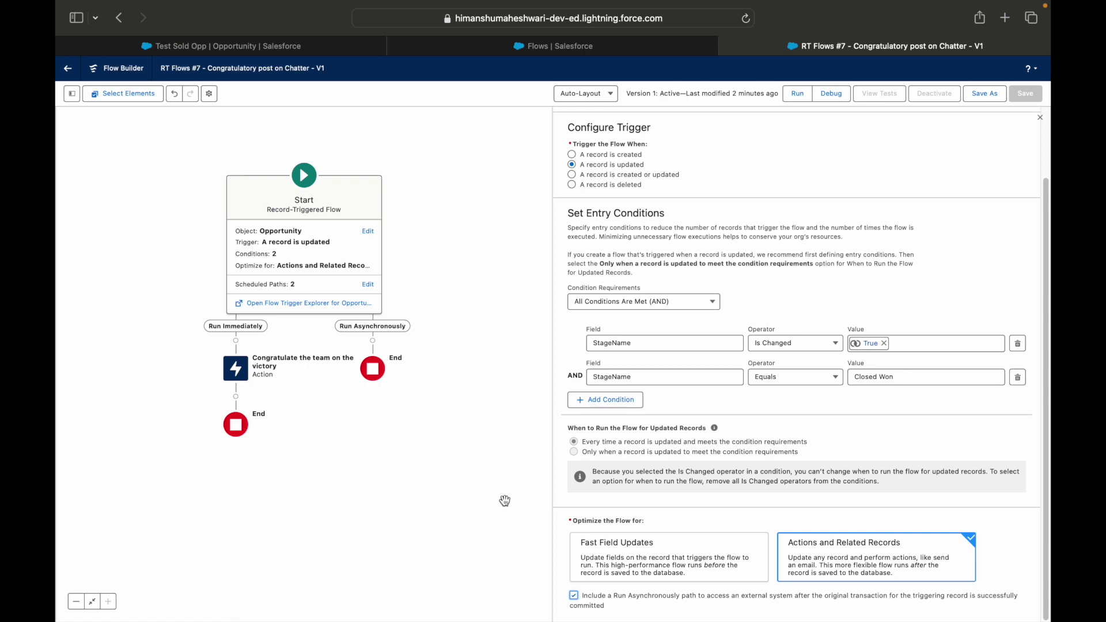
Step: Cut the congratulate action and paste it onto the Run Asynchronously path
click(221, 370)
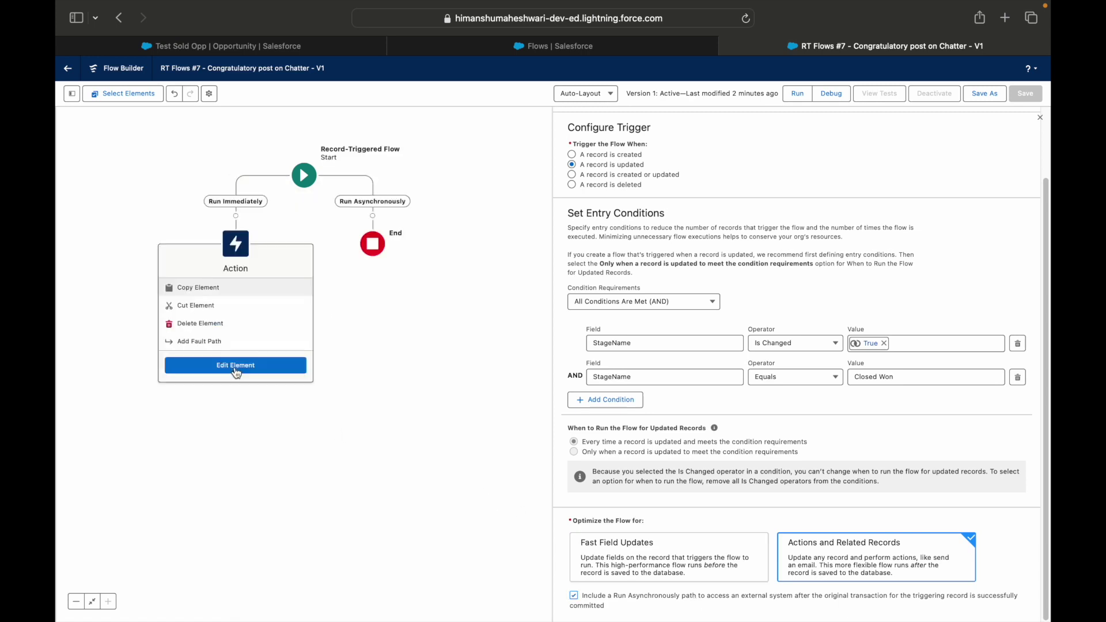
click(242, 300)
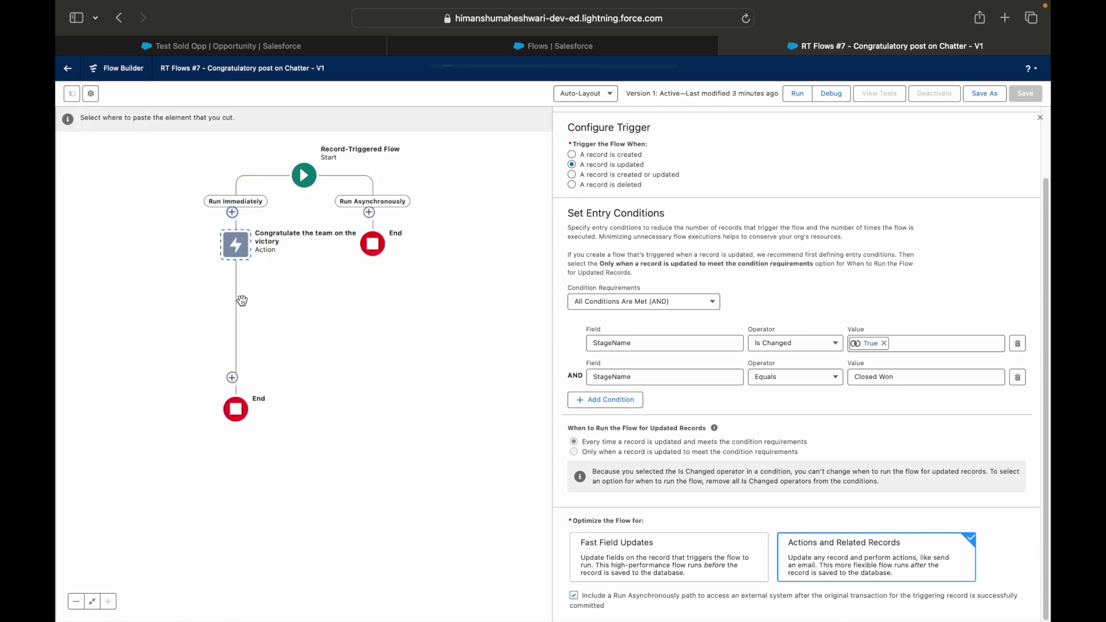
click(369, 213)
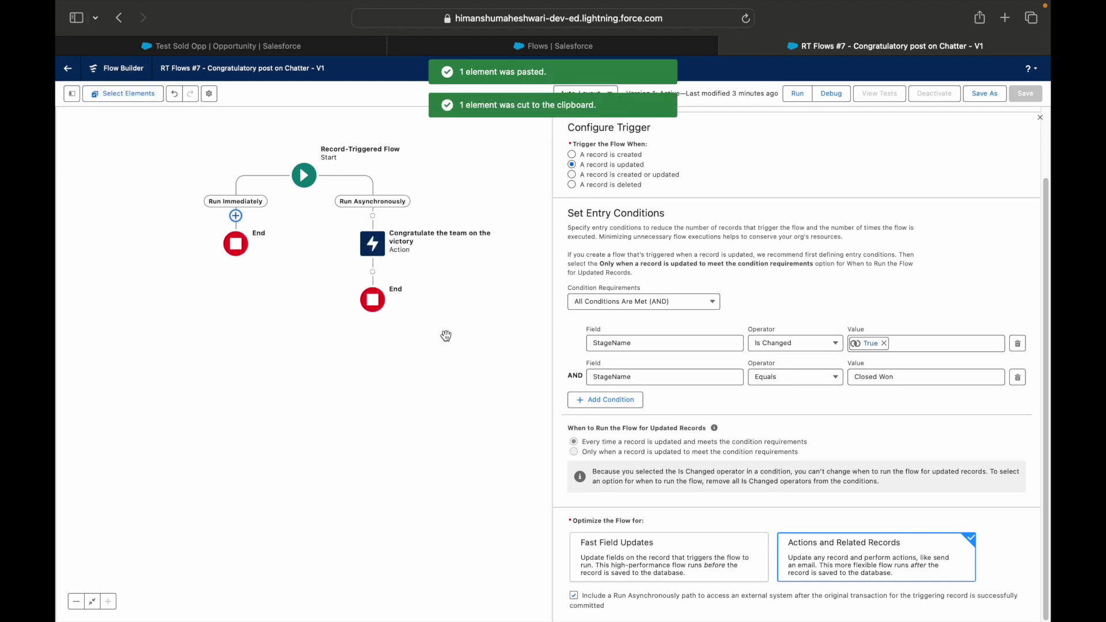
drag(446, 340, 448, 403)
Step: Save the flow as a new version and activate Version 2
click(985, 93)
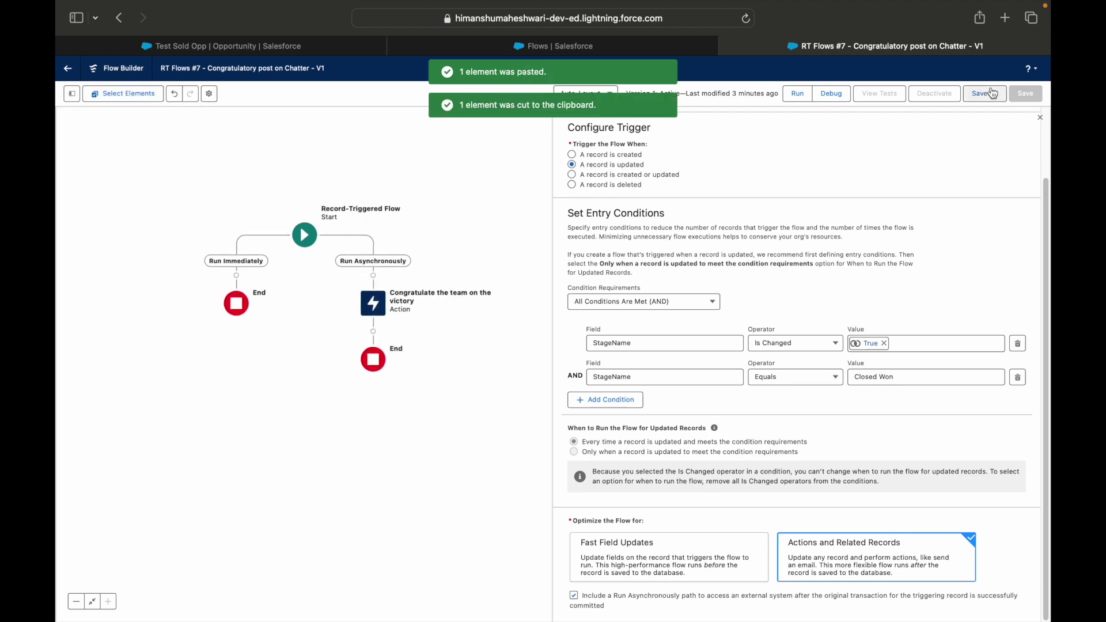
click(748, 411)
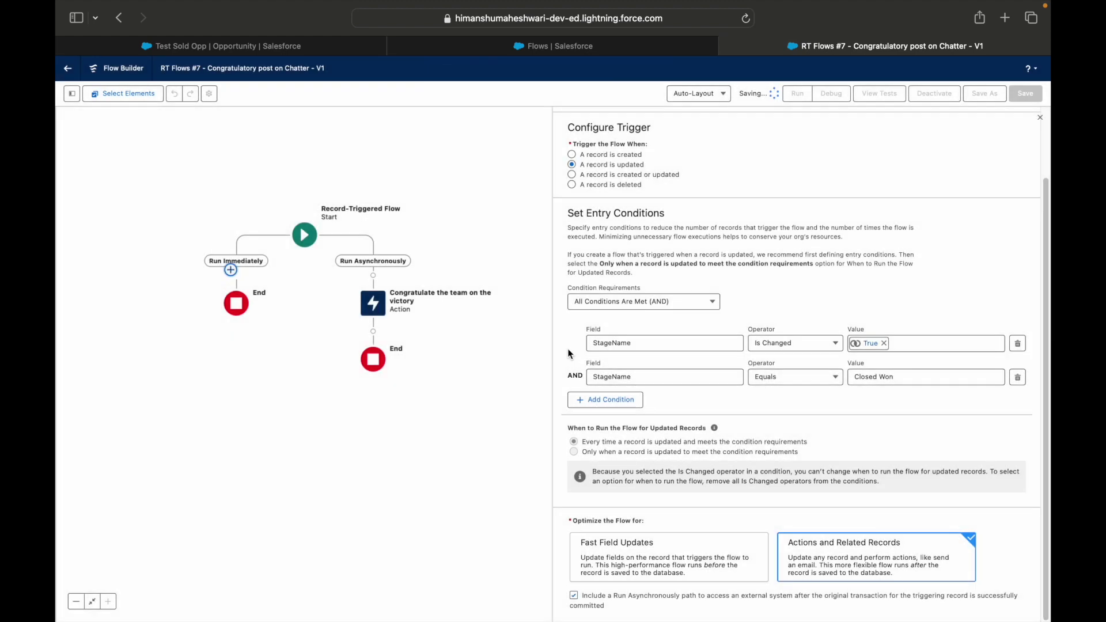
click(936, 94)
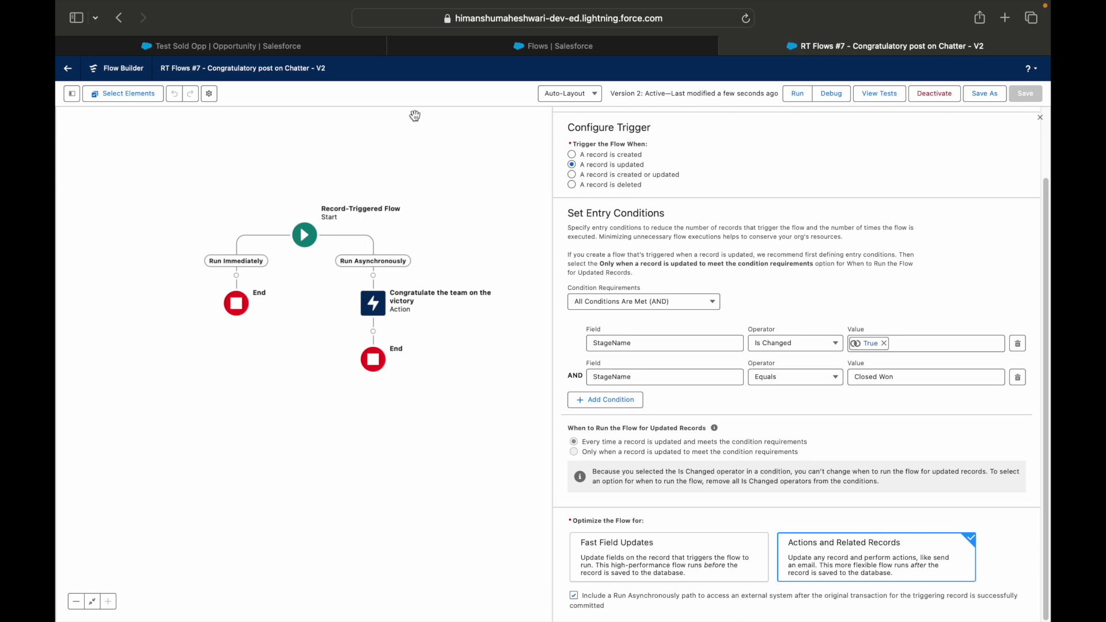
Step: Delete the old congratulations post from Test Sold Opp's Chatter feed
click(288, 41)
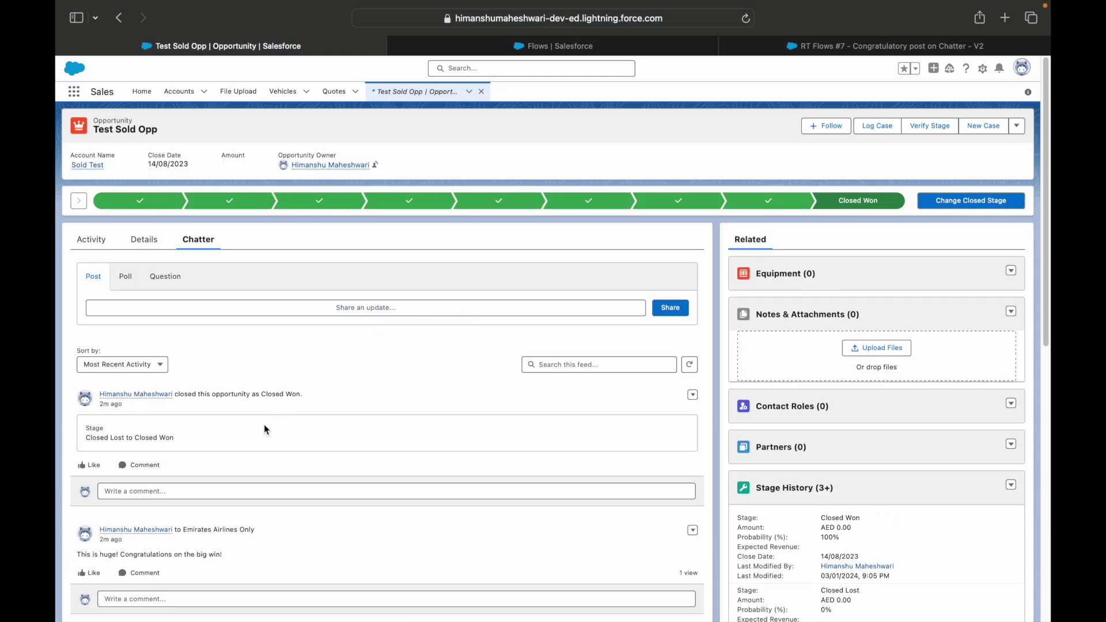
scroll(269, 430, down, 2)
click(693, 489)
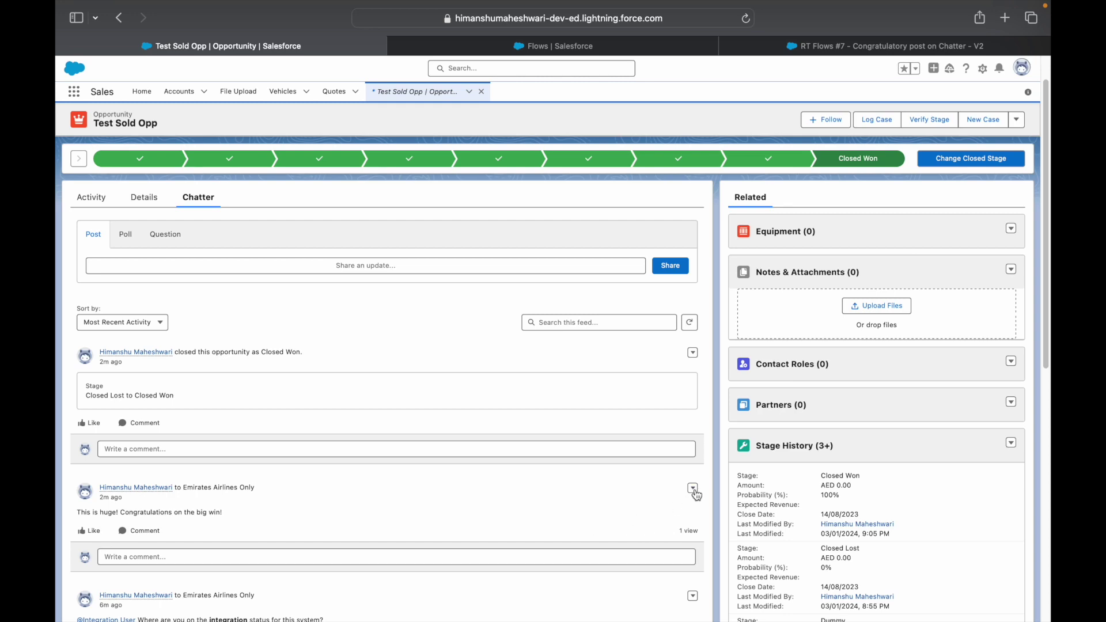
click(692, 488)
click(668, 523)
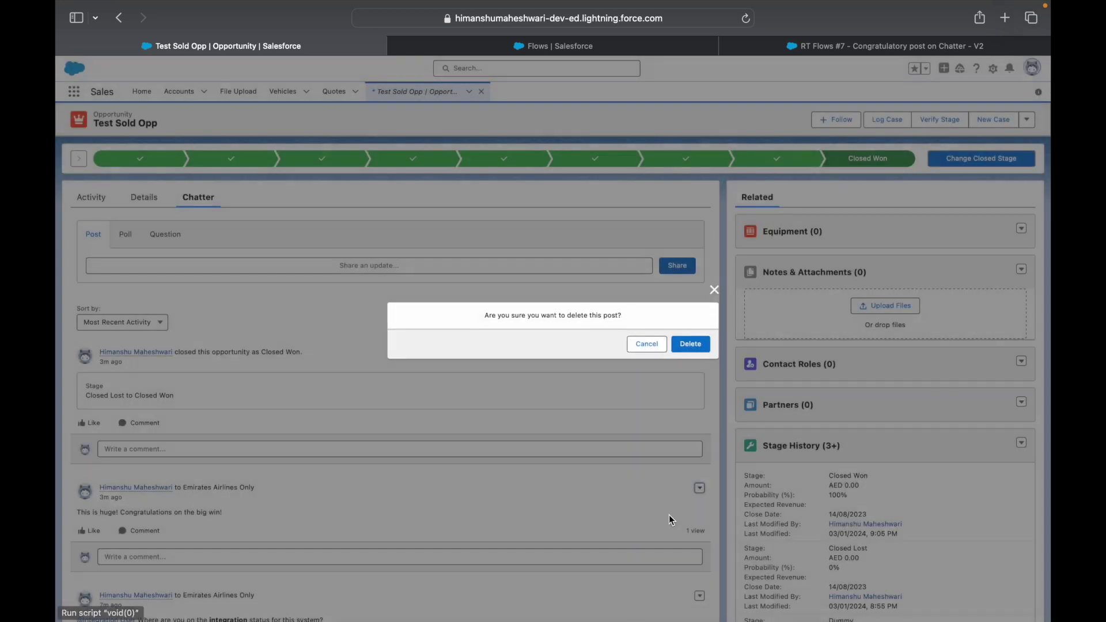
click(681, 355)
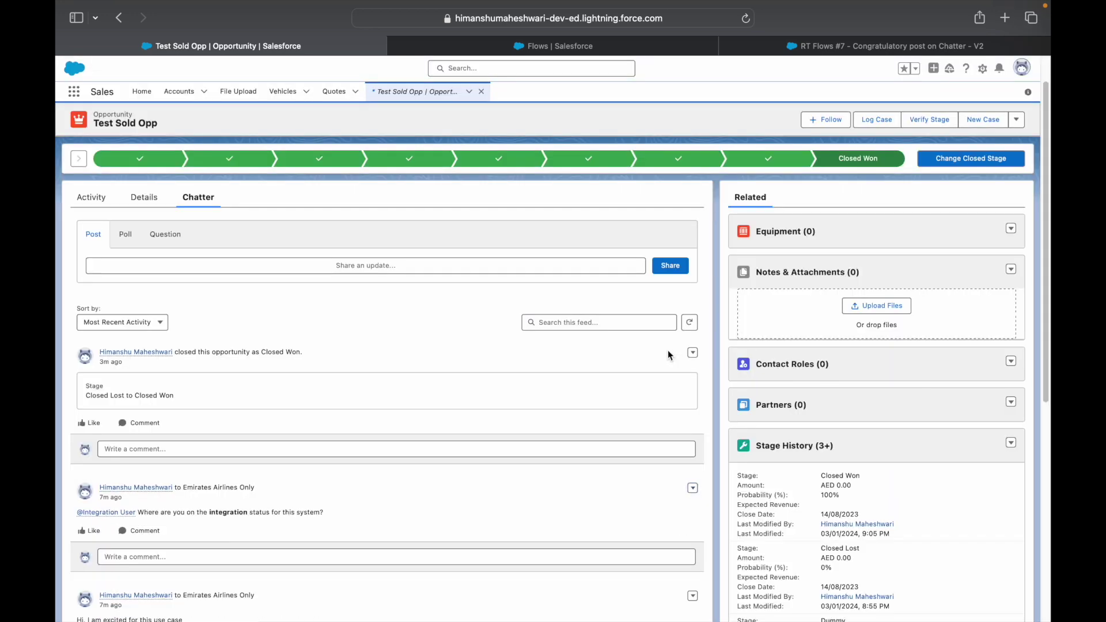
Step: Move Test Sold Opp's stage back to Dummy and mark it as current
scroll(524, 363, up, 2)
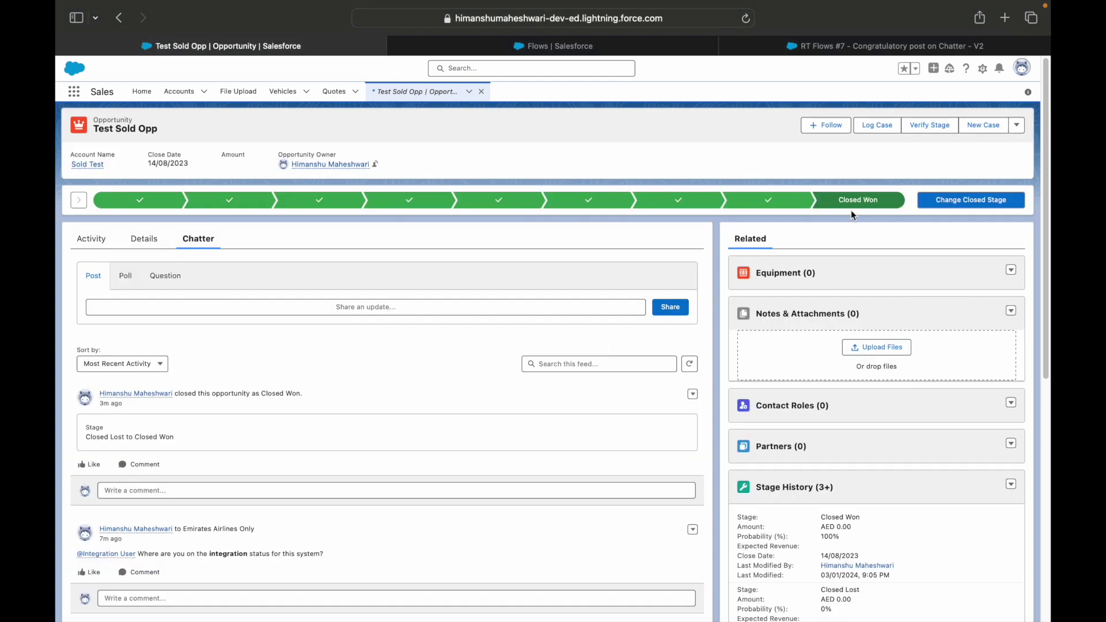
click(775, 209)
click(963, 202)
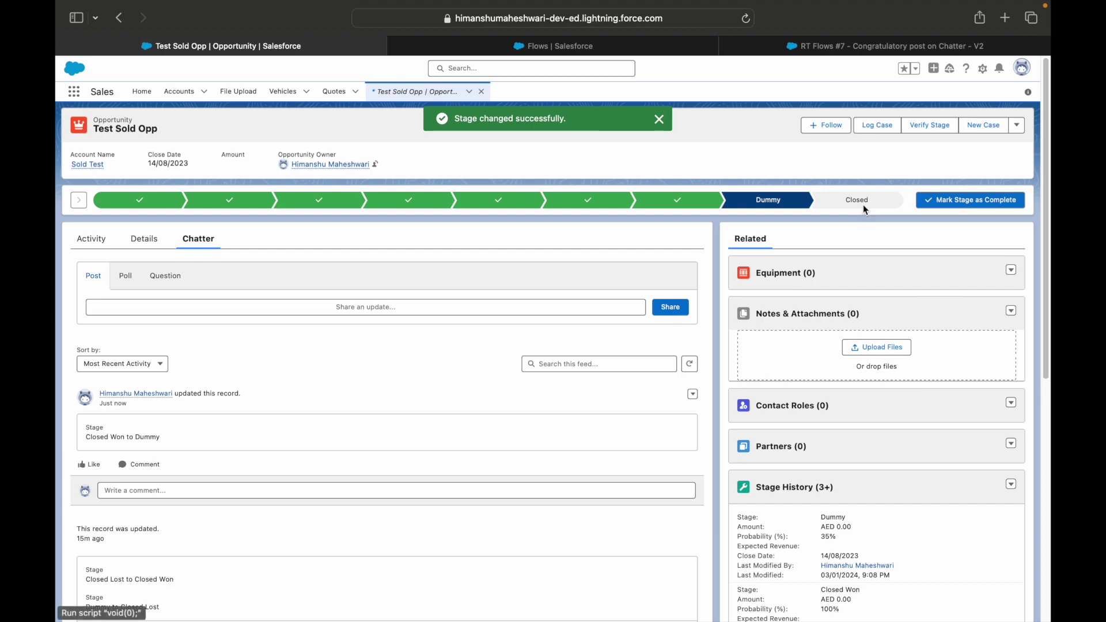
scroll(374, 425, down, 2)
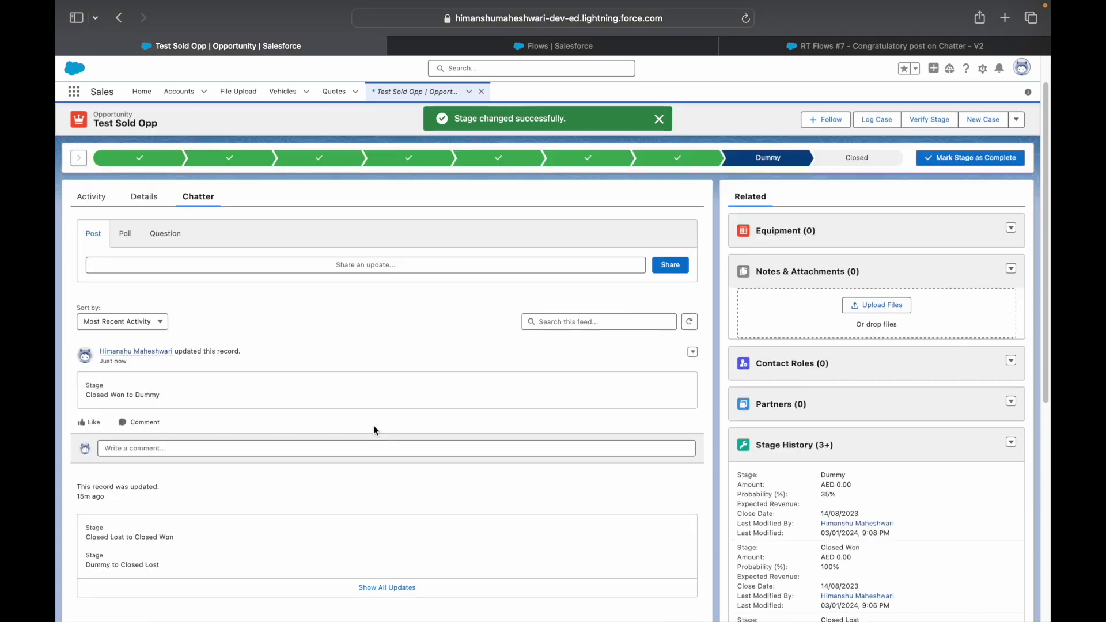
scroll(373, 425, down, 3)
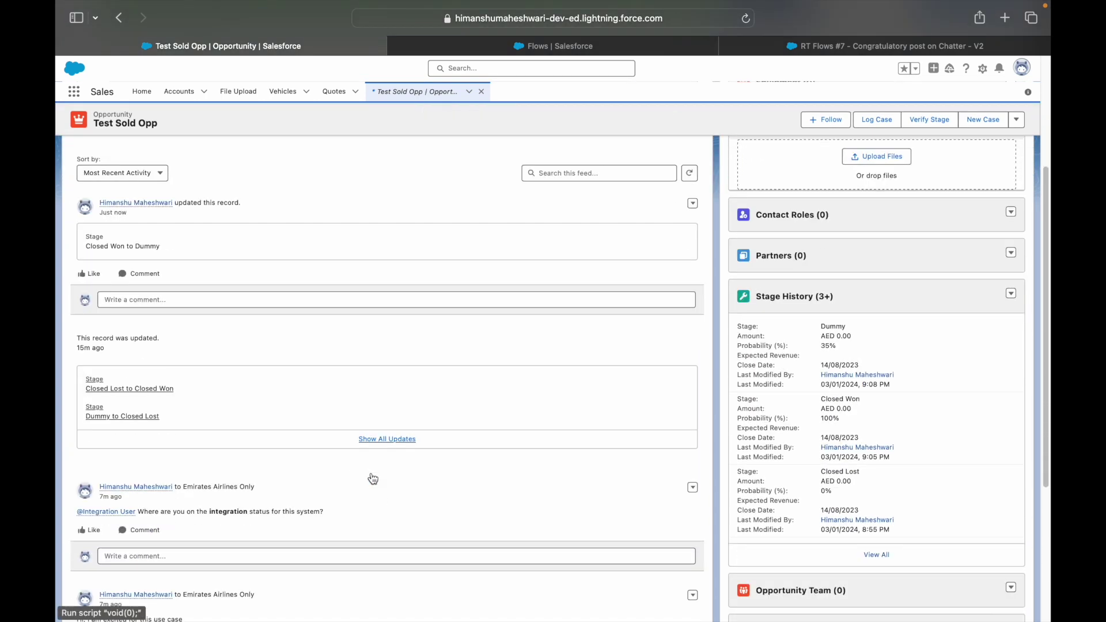
scroll(374, 469, up, 5)
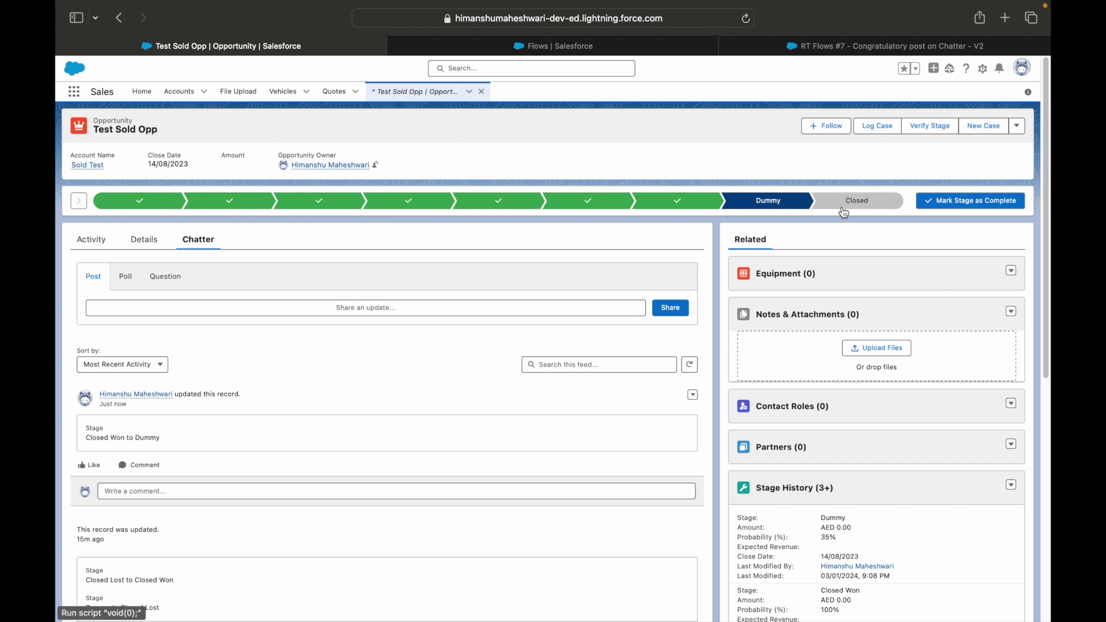
click(861, 201)
Step: Close Test Sold Opp with the Closed Won stage and save
click(941, 201)
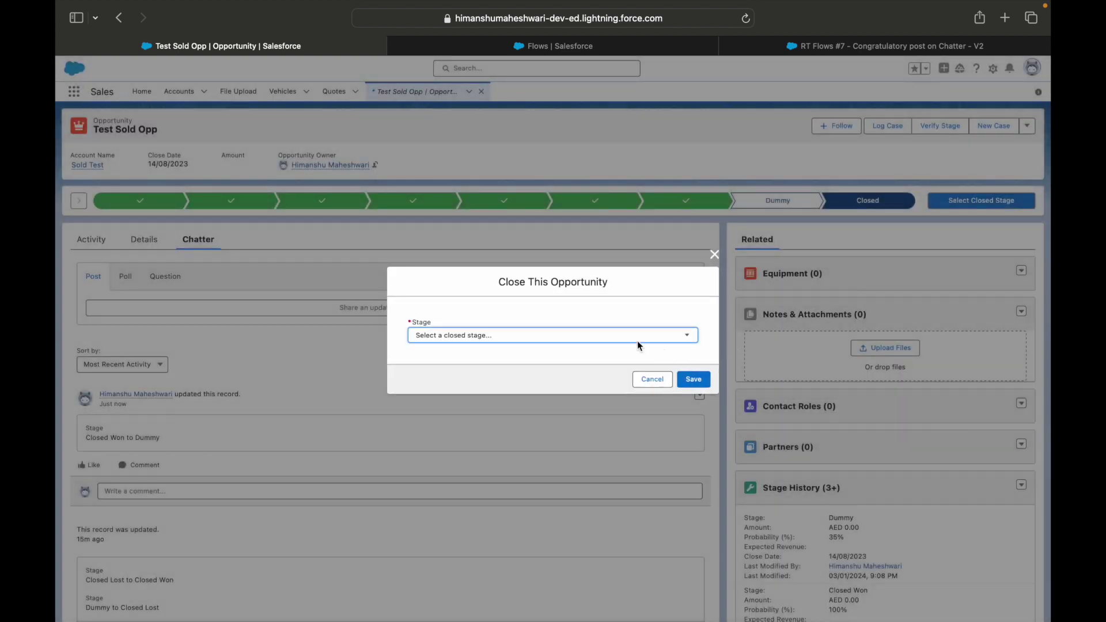
click(634, 337)
click(454, 348)
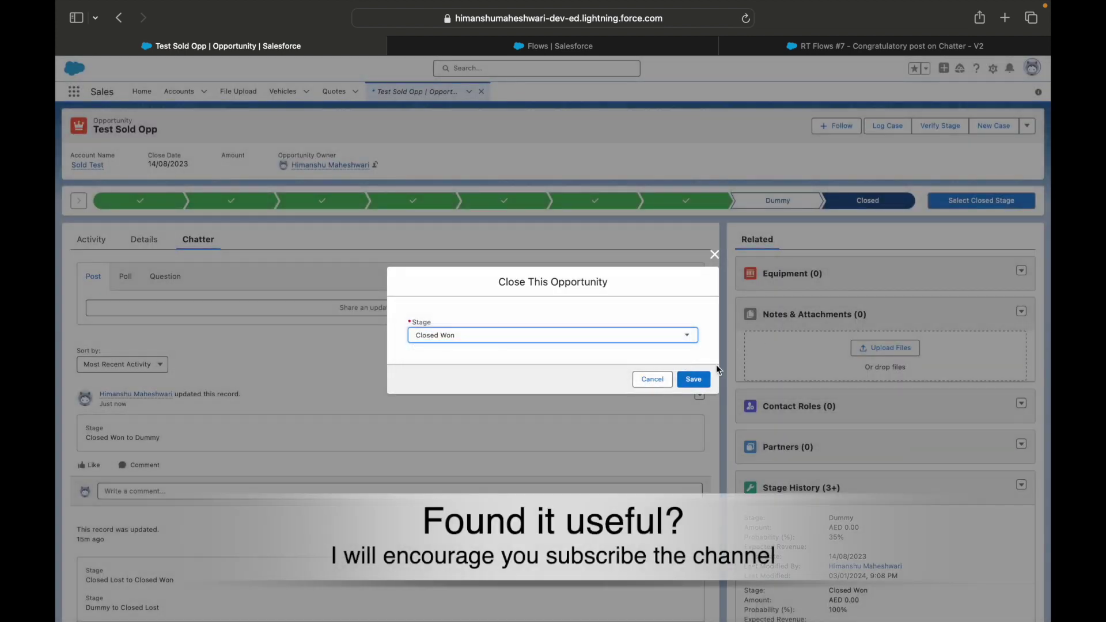
click(694, 379)
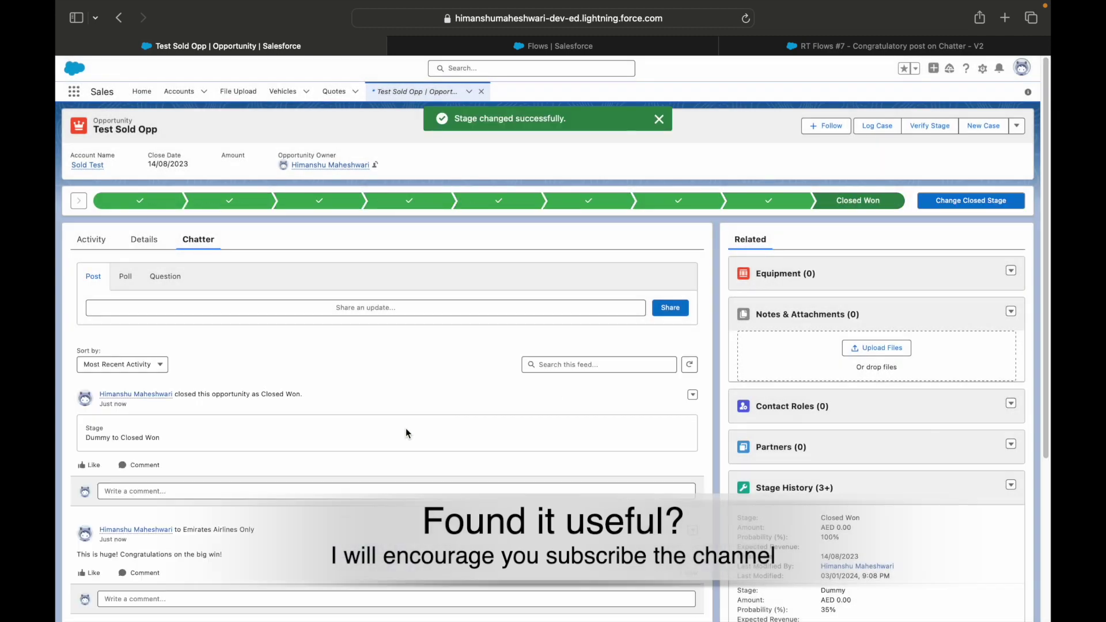
Step: Highlight the new congratulations message in the Chatter feed to confirm it posted
scroll(217, 444, down, 4)
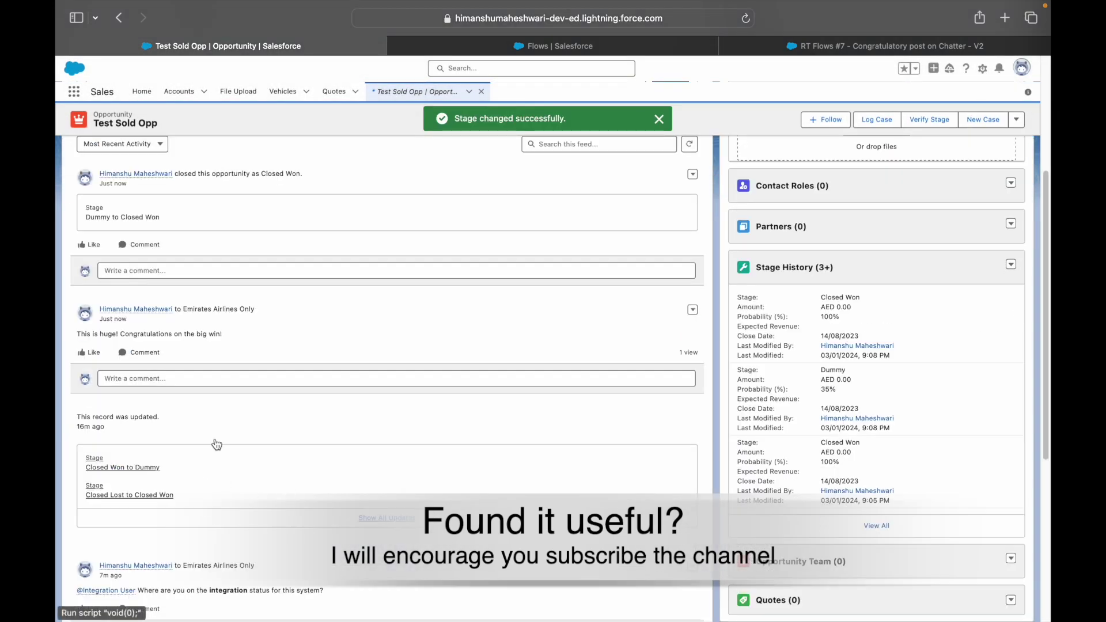
drag(227, 340, 79, 339)
click(237, 334)
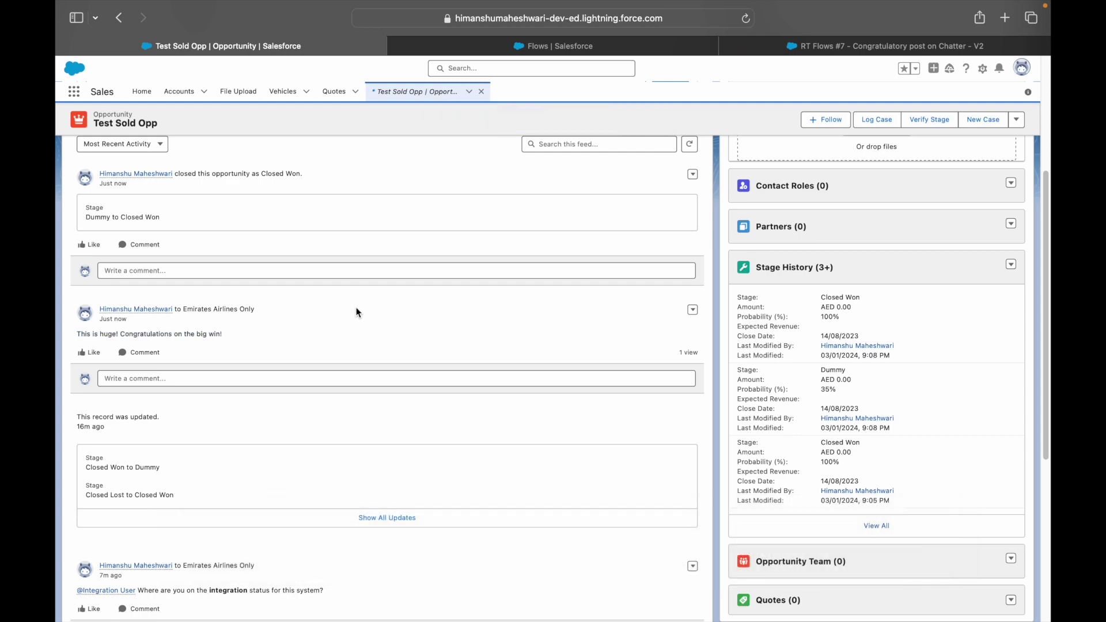
click(521, 53)
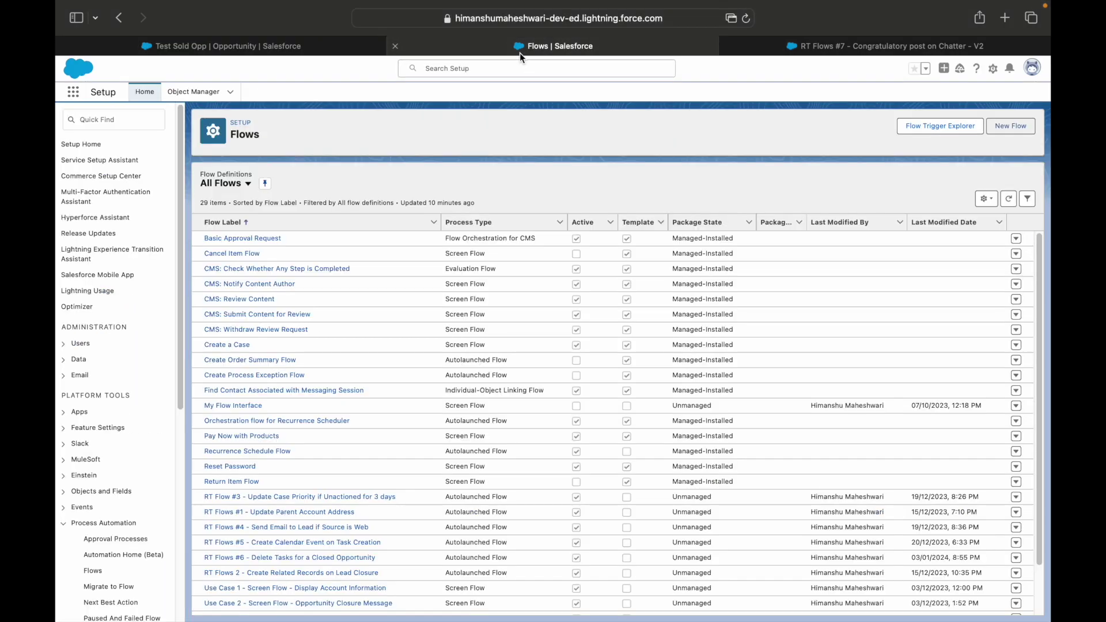
Step: Return to the Version 2 flow and highlight the Run Asynchronously option's description
click(747, 47)
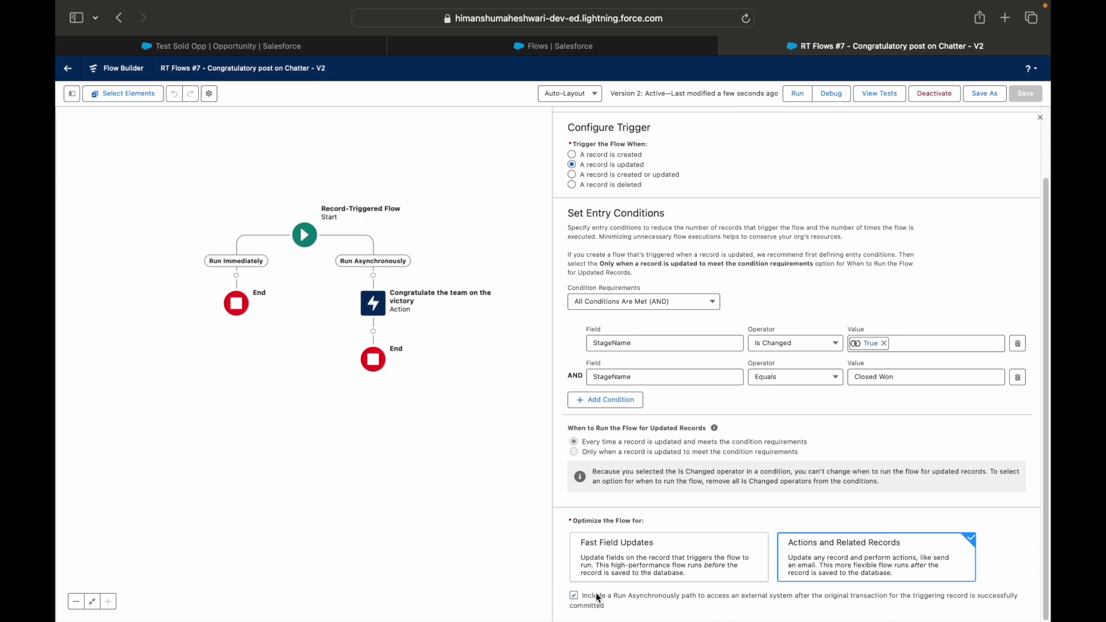
drag(585, 599, 898, 604)
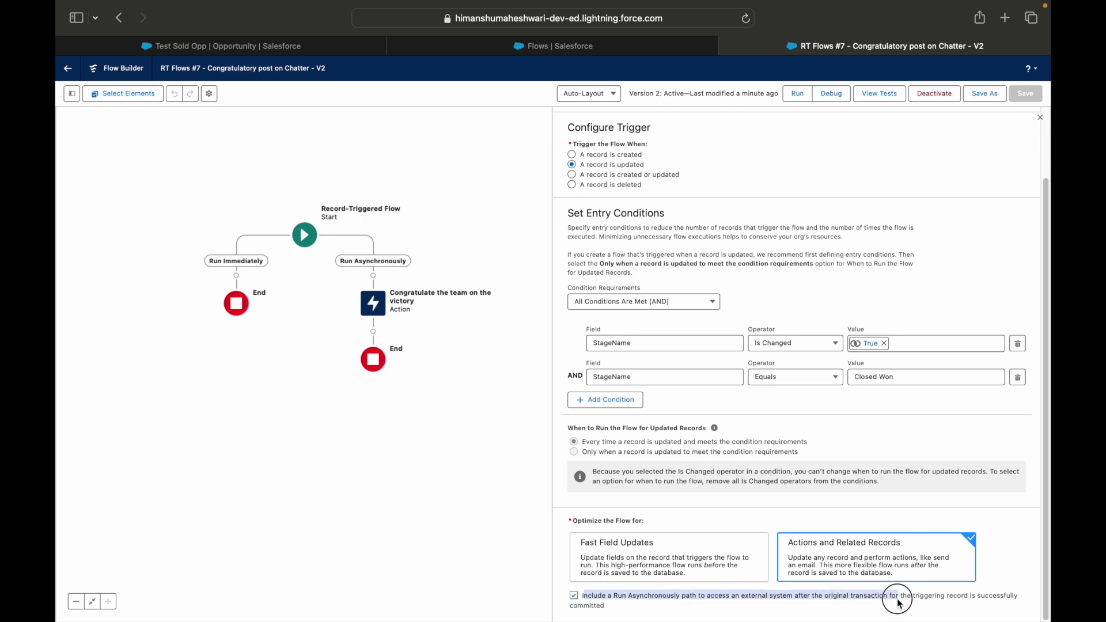
drag(898, 604, 899, 603)
click(366, 457)
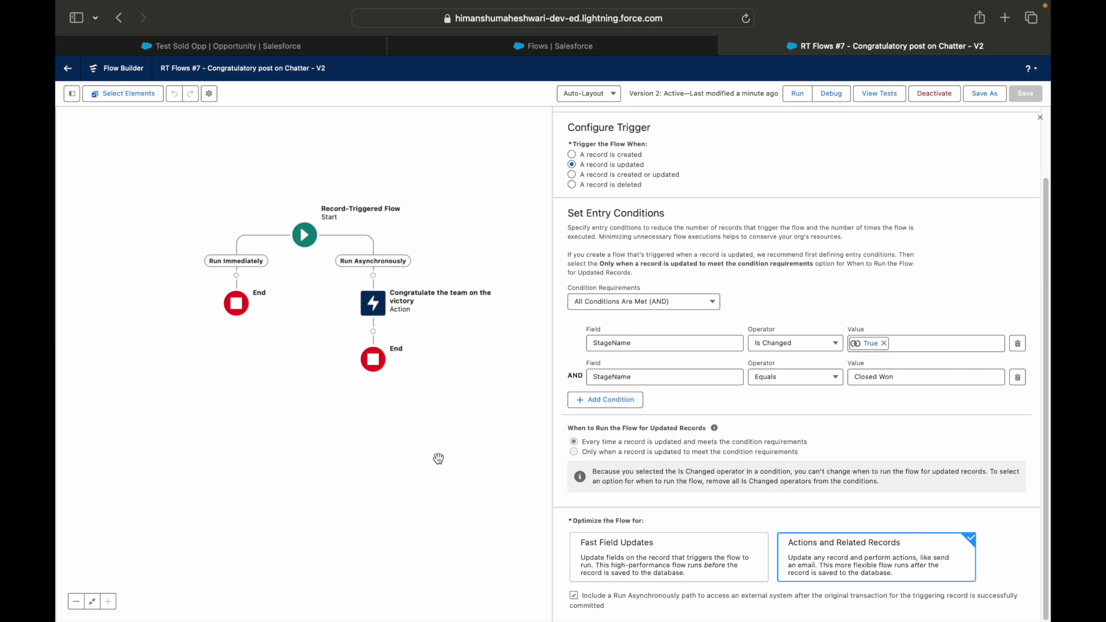
key(super+Tab)
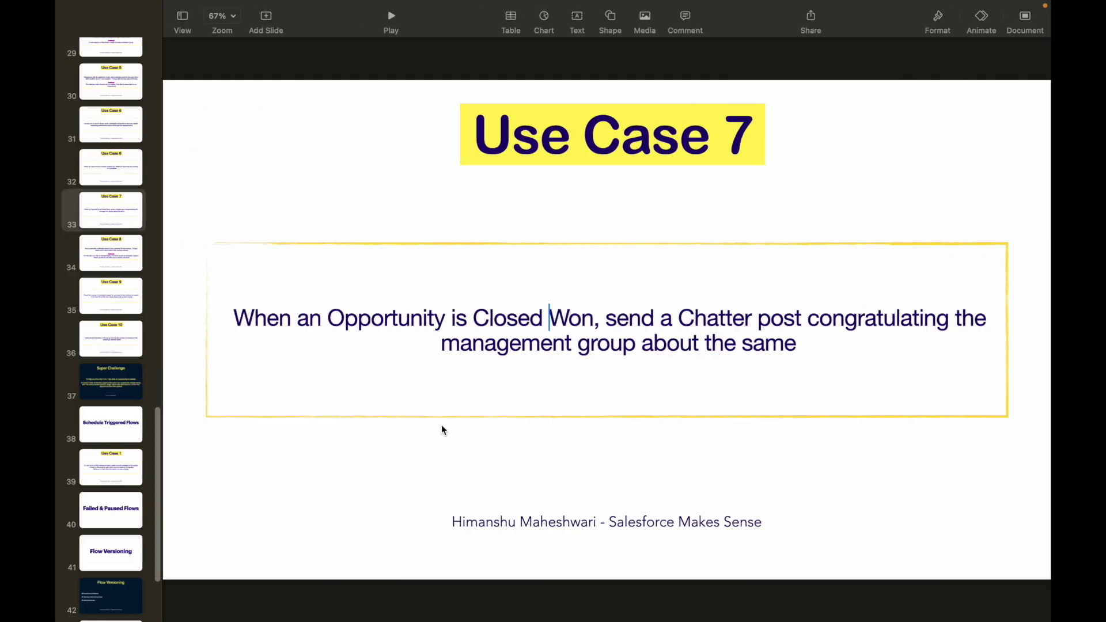
Step: Select the Use Case 7 description text box on slide 33 about Closed Won congratulations
click(516, 349)
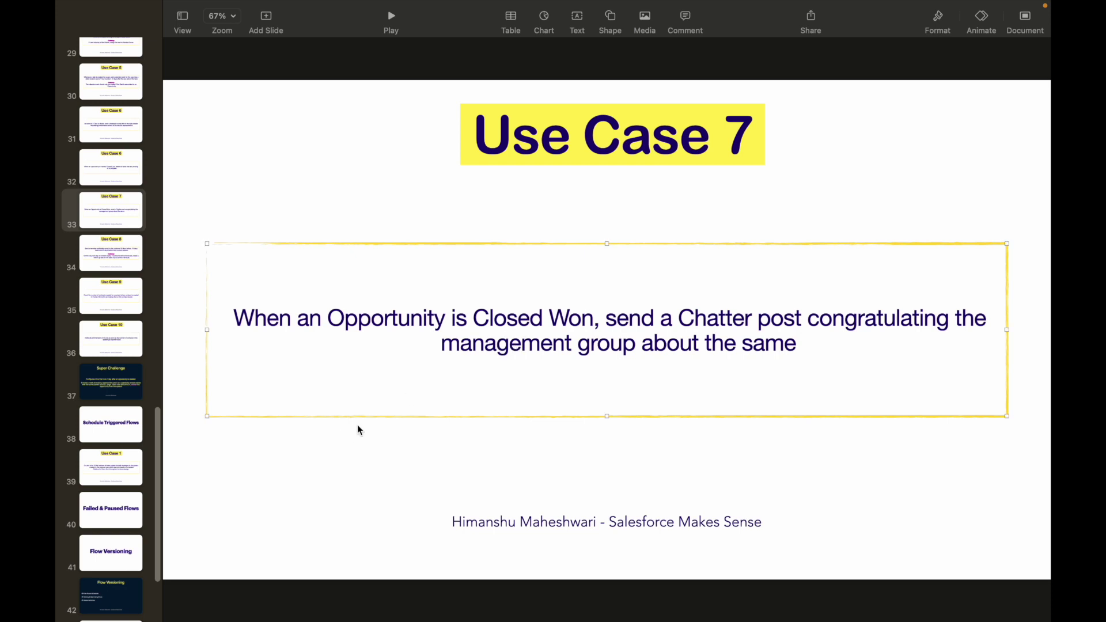